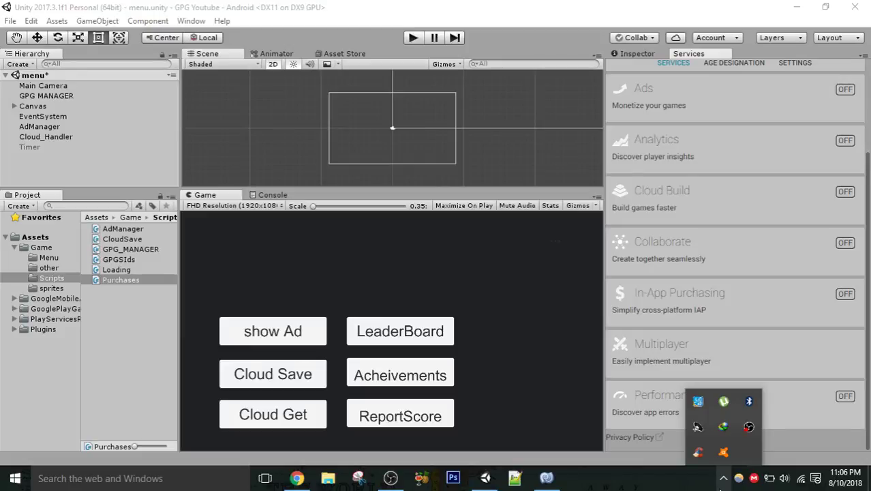
In Chrome's 'google in app purchases market' results, highlight the $58.6 billion revenue figure.
left_click(584, 289)
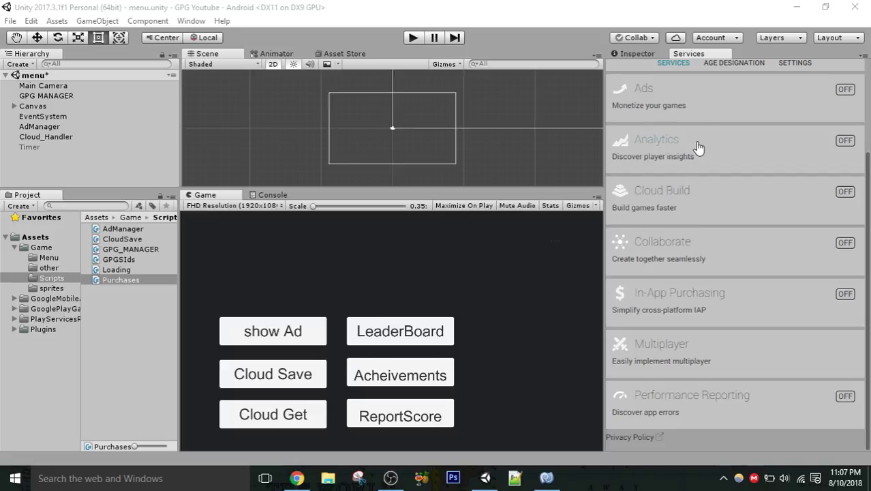
mouse_move(866, 191)
left_mouse_down()
mouse_move(869, 85)
mouse_move(869, 191)
left_mouse_up()
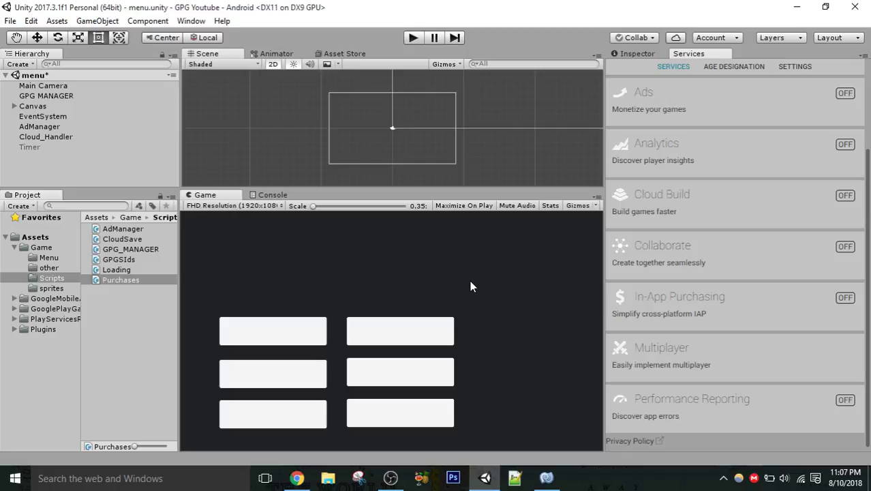
left_click(296, 478)
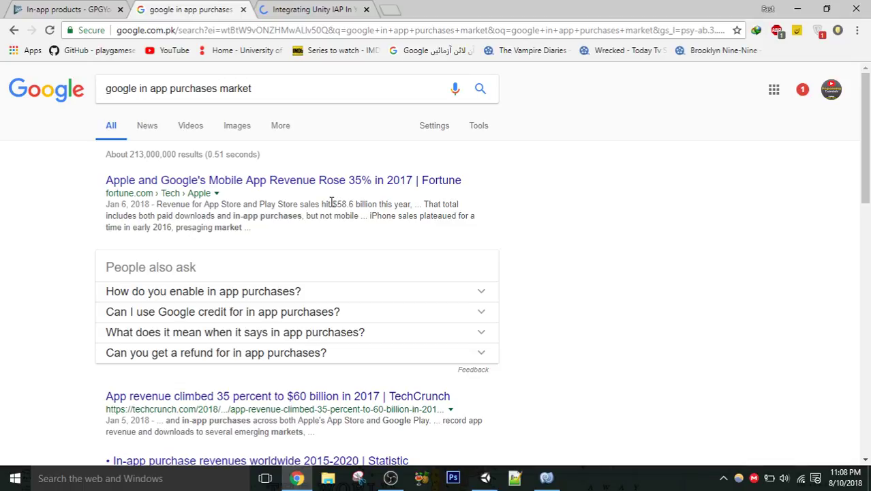
left_click_drag(331, 203, 379, 204)
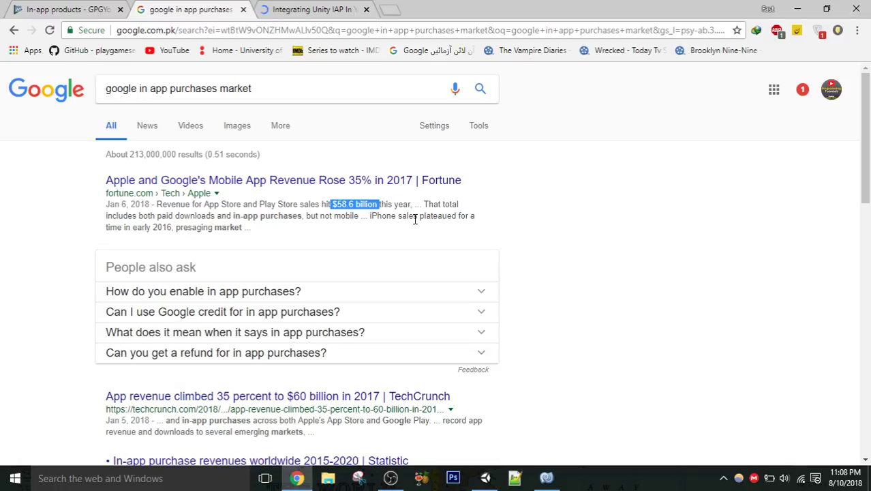
left_click(414, 218)
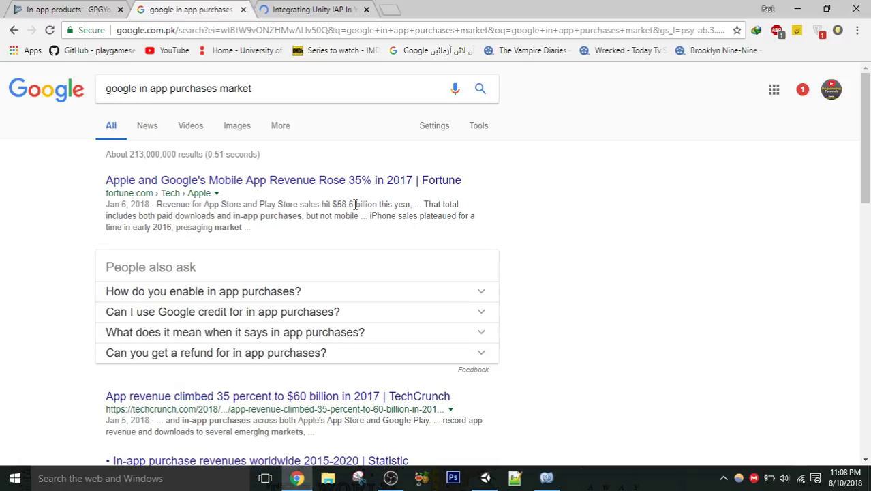
left_click_drag(354, 204, 332, 205)
Back in Unity, open the In-App Purchasing service settings and widen the Services panel.
left_click(485, 477)
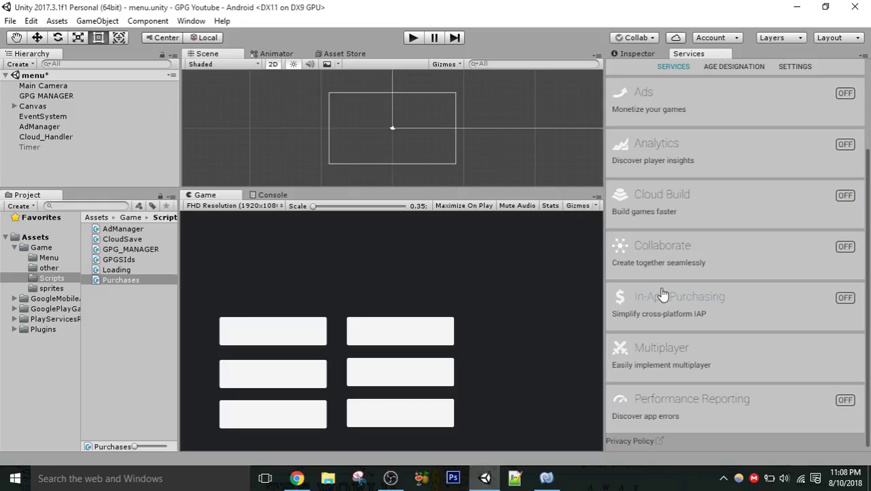
left_click(845, 297)
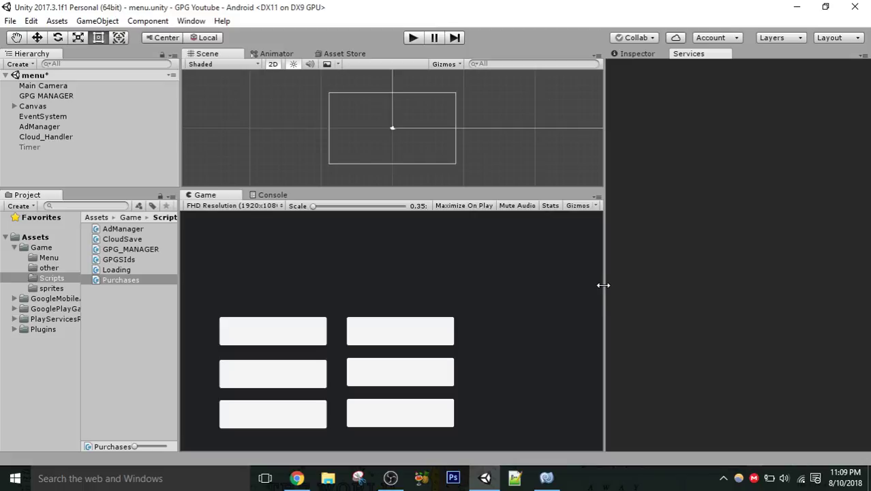
left_click_drag(605, 282, 580, 282)
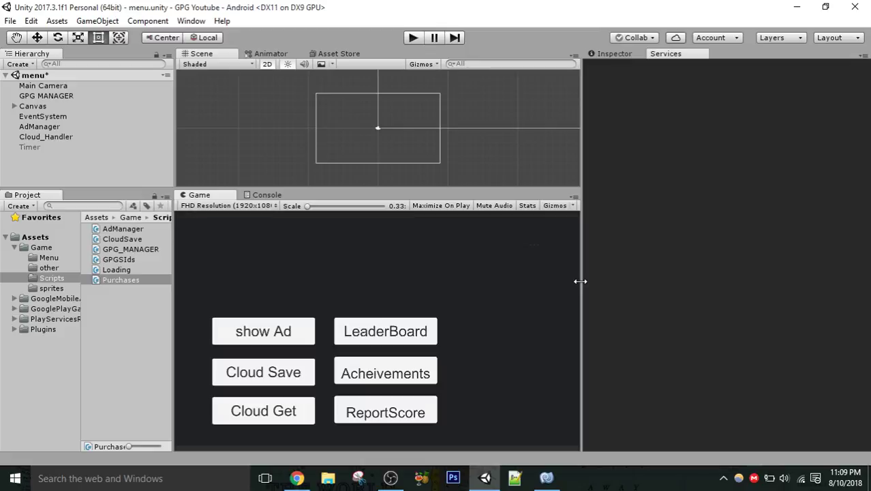
Reload the blank Services panel and widen it further.
left_click(677, 58)
right_click(677, 58)
left_click(689, 61)
mouse_move(582, 259)
left_mouse_down()
mouse_move(486, 259)
mouse_move(554, 281)
left_mouse_up()
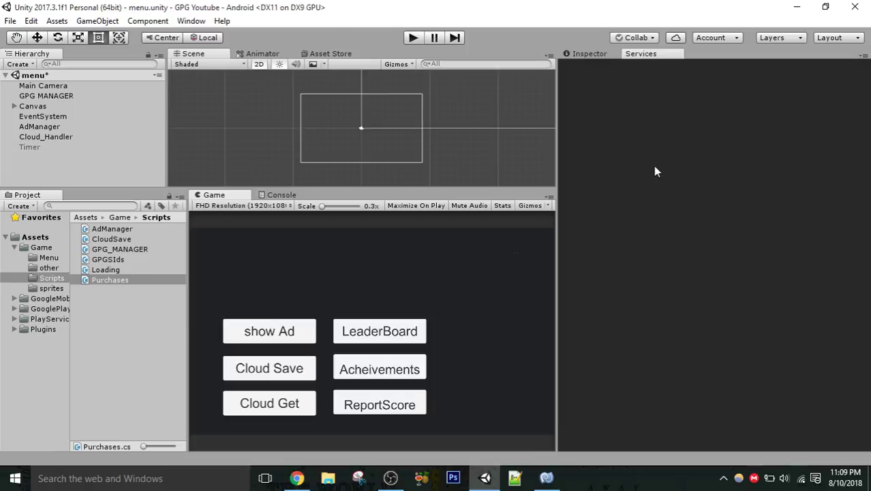
Reload Services, switch In-App Purchasing on, and declare the app isn't aimed at under-13s.
right_click(653, 55)
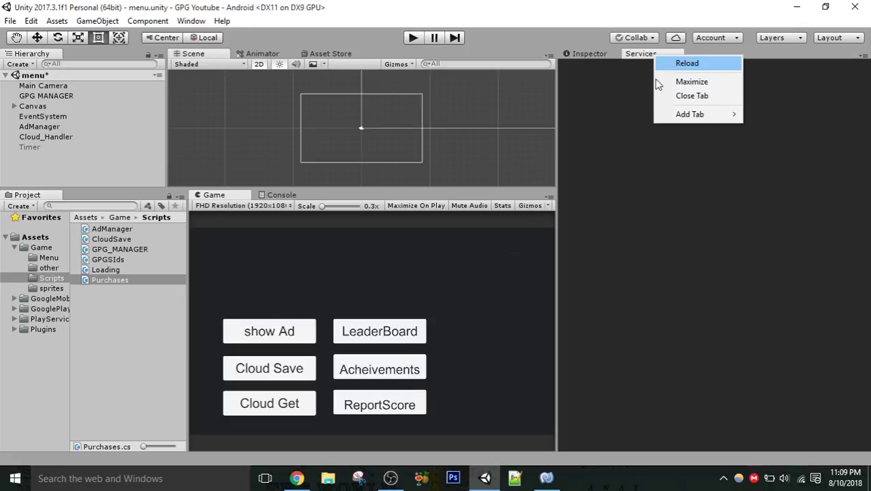
left_click(671, 63)
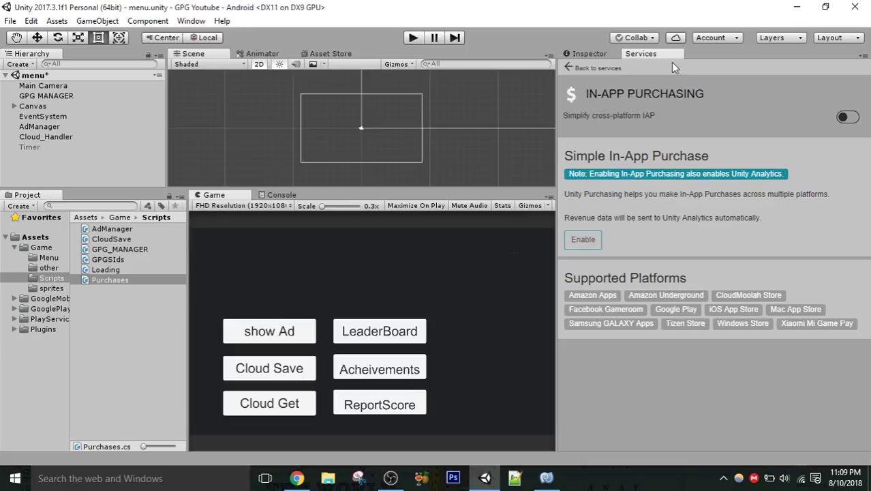
left_click(583, 244)
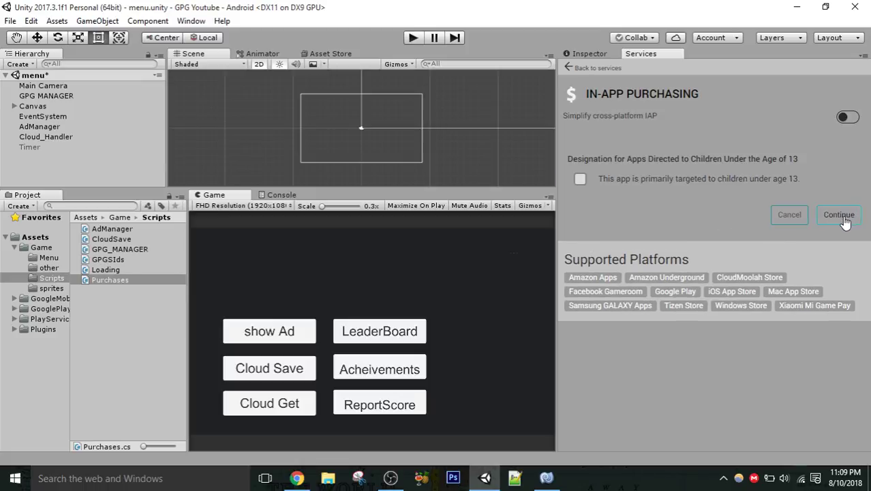
left_click(849, 118)
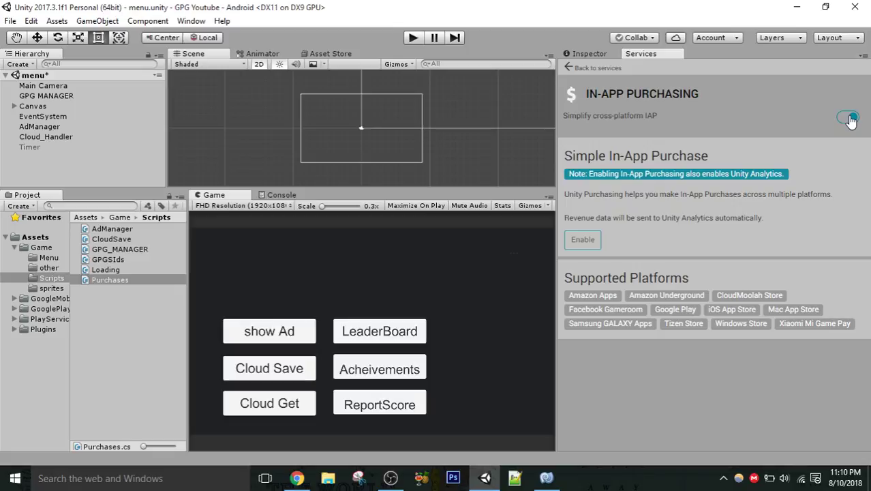
left_click(582, 241)
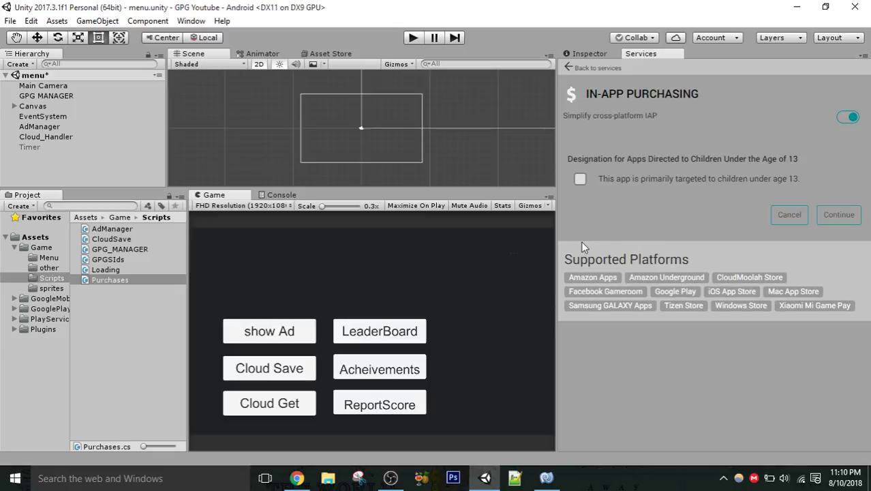
left_click(838, 214)
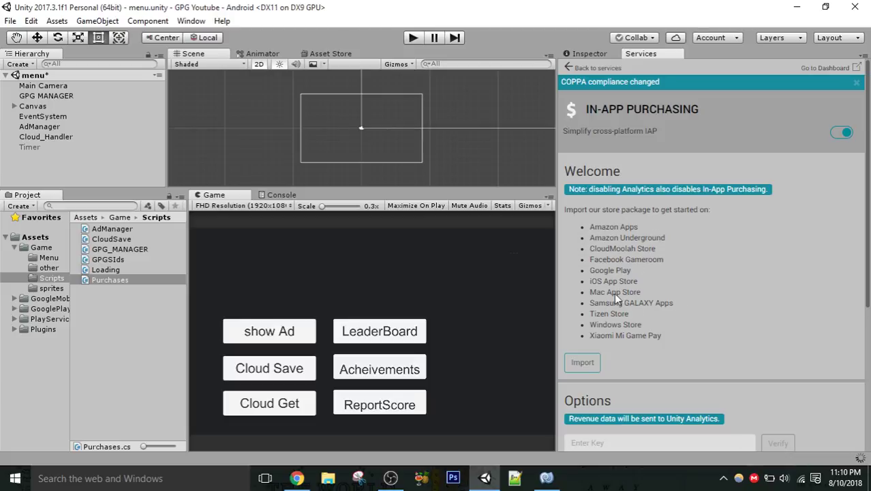
Import the In-App Purchasing store package, checking the Plugins folder, until the Unity IAP Installer prompt appears.
left_click(582, 365)
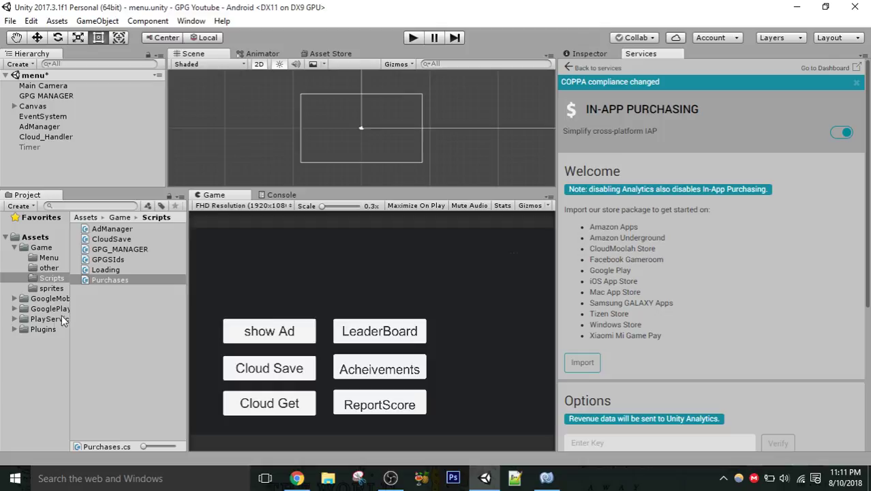
left_click(14, 330)
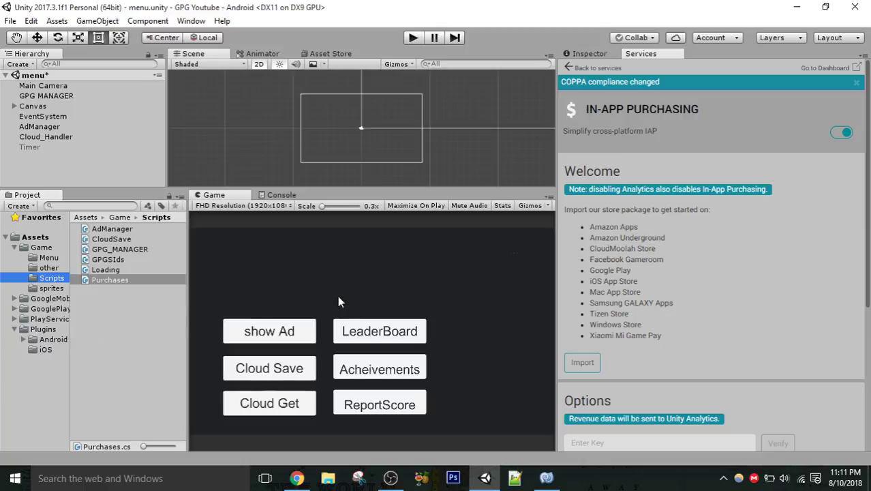
left_click(581, 362)
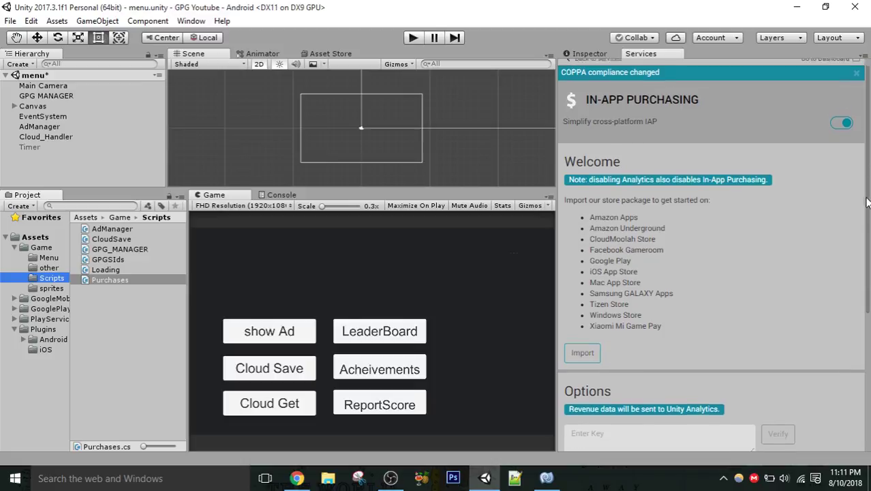
left_click_drag(868, 193, 866, 260)
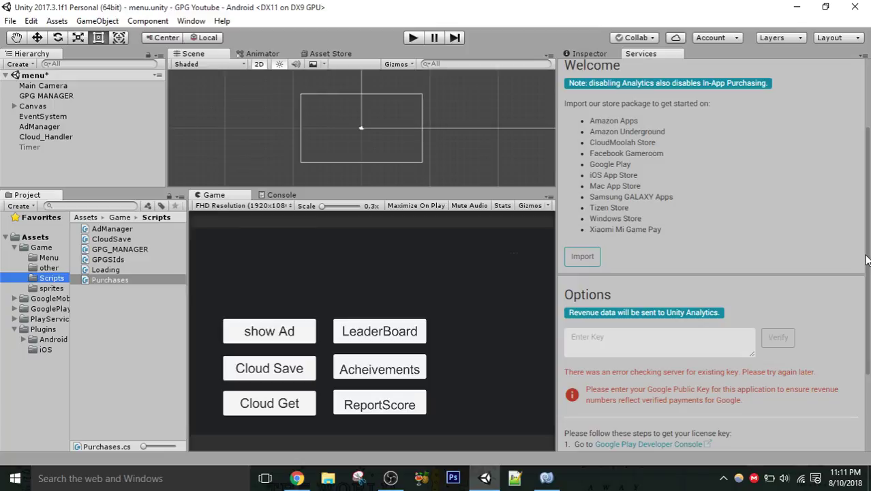
left_click_drag(865, 260, 865, 357)
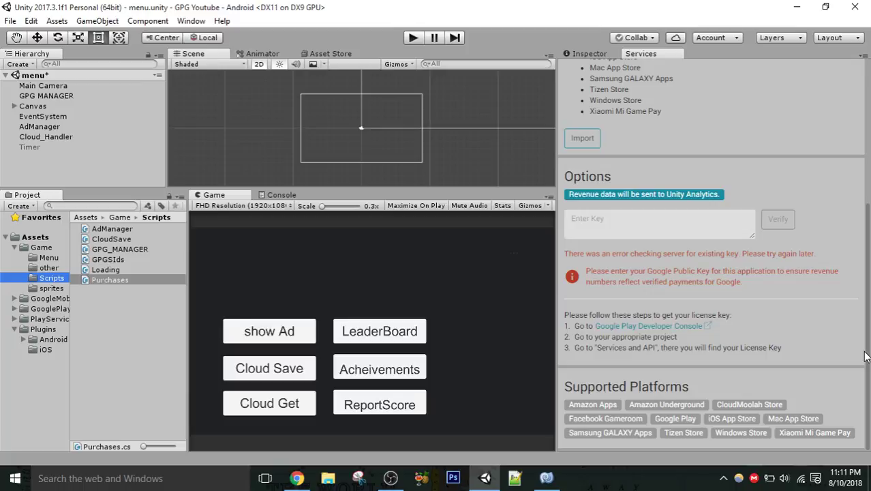
mouse_move(865, 357)
left_mouse_down()
mouse_move(869, 269)
mouse_move(869, 291)
left_mouse_up()
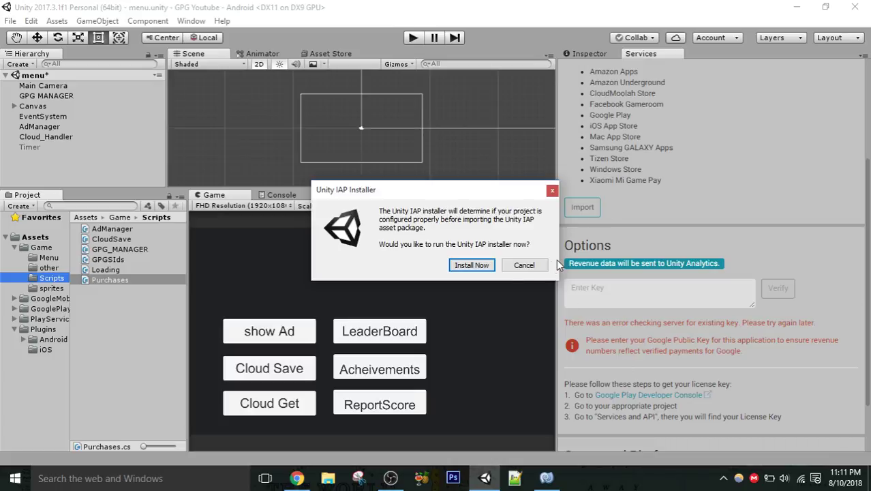
left_click(463, 270)
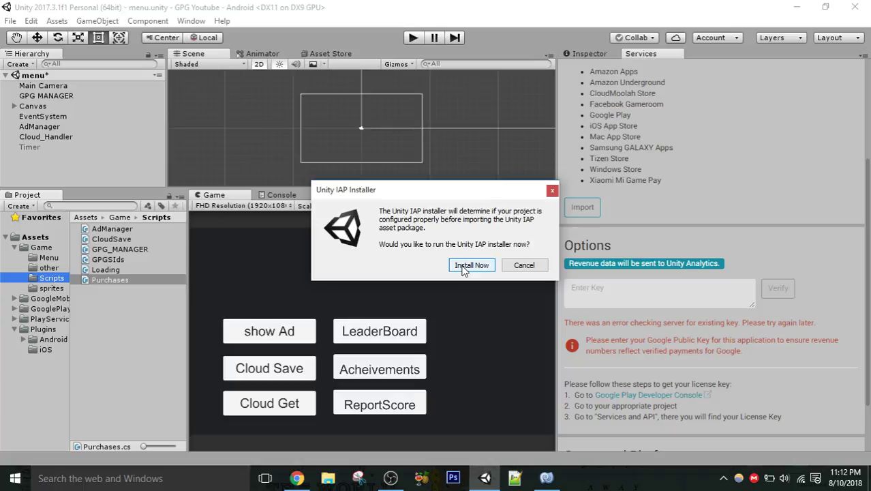
Run the Unity IAP installer and import all UnityIAP package files.
left_click(463, 268)
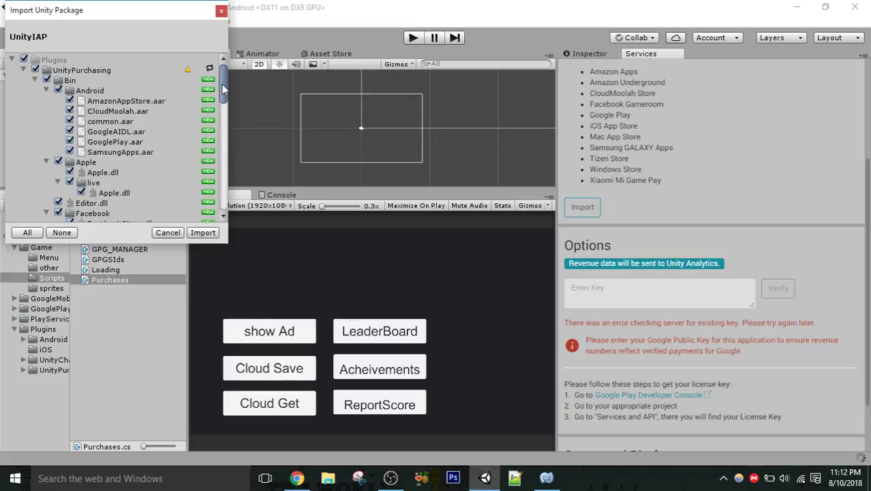
left_click(209, 233)
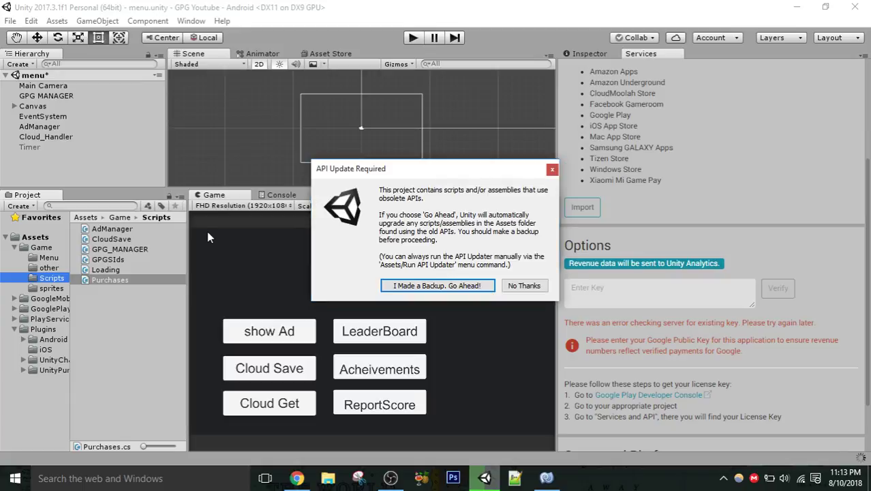
Approve the automatic upgrade of obsolete APIs with 'I Made a Backup. Go Ahead!'.
left_click(448, 289)
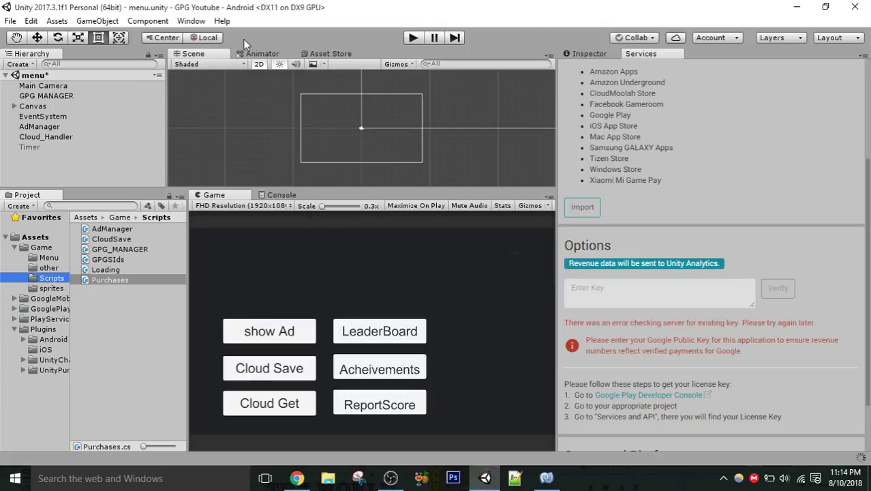
Clear the Console's 60 warnings and 5 errors, then go back to the Game view.
left_click(277, 195)
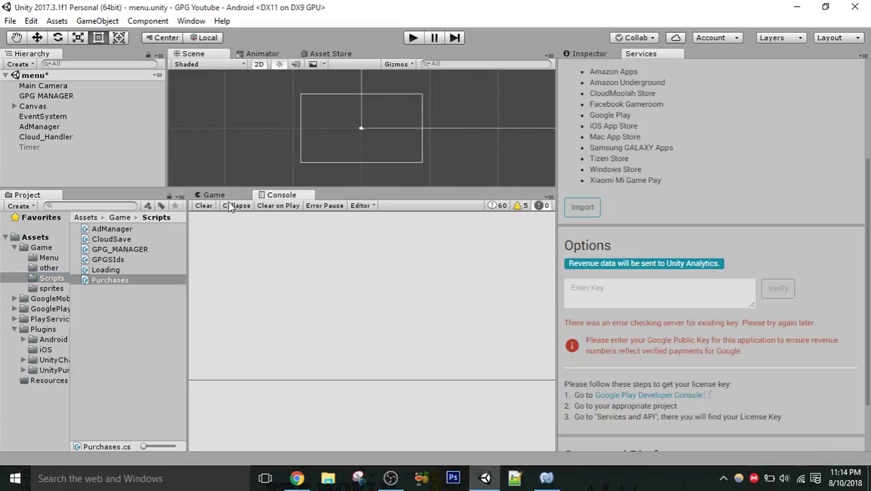
left_click(203, 208)
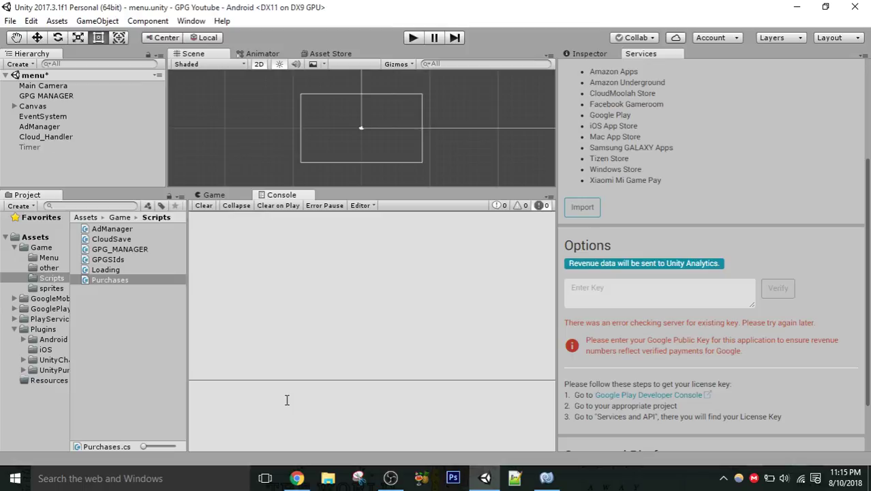
left_click(225, 196)
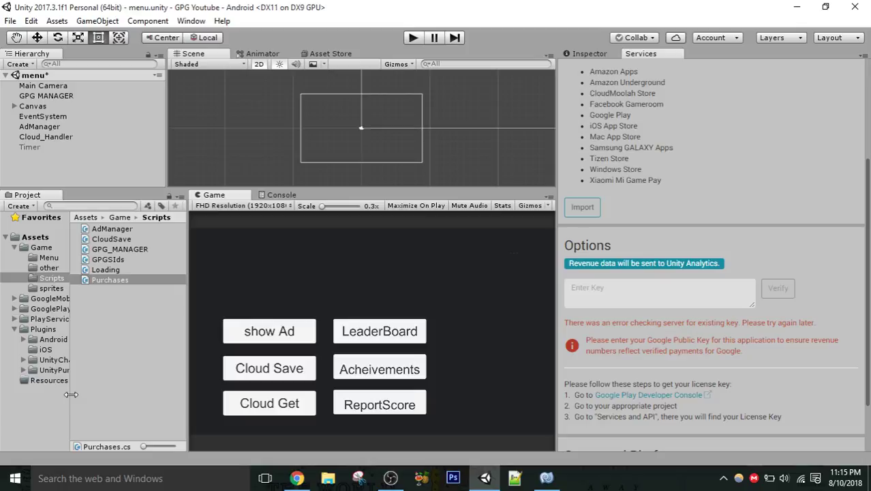
Widen the Project folder tree and browse the UnityPurchasing, Resources and UnityChannel plugin folders.
left_click_drag(71, 394, 109, 402)
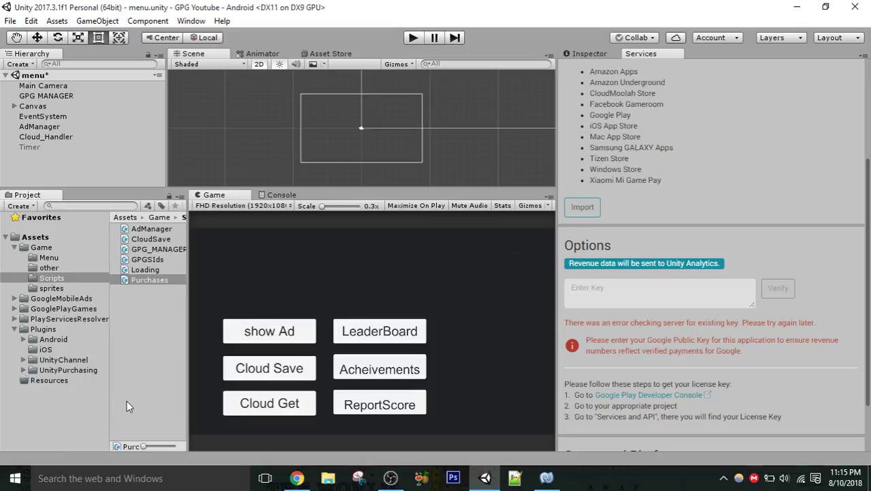
left_click(72, 370)
left_click(71, 359)
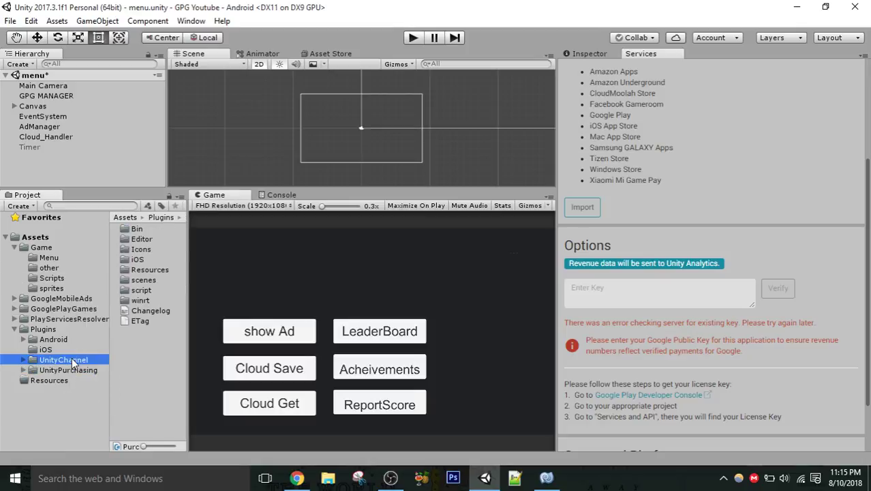
left_click(58, 379)
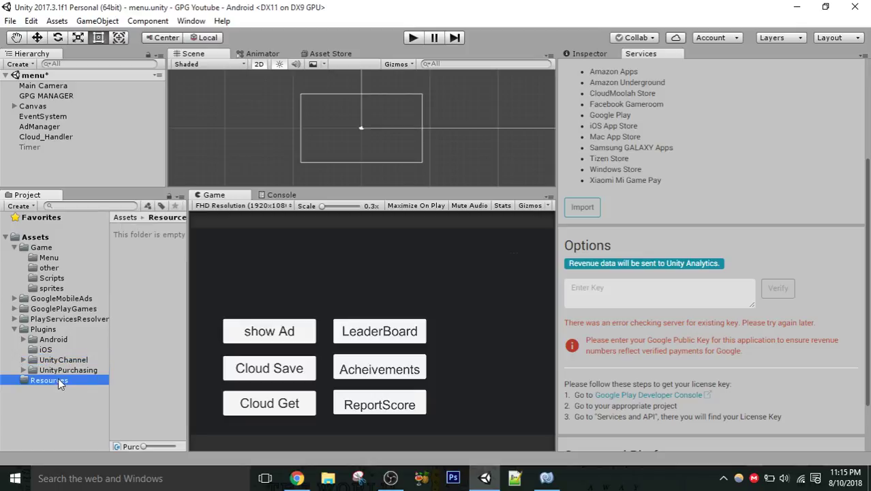
left_click(61, 369)
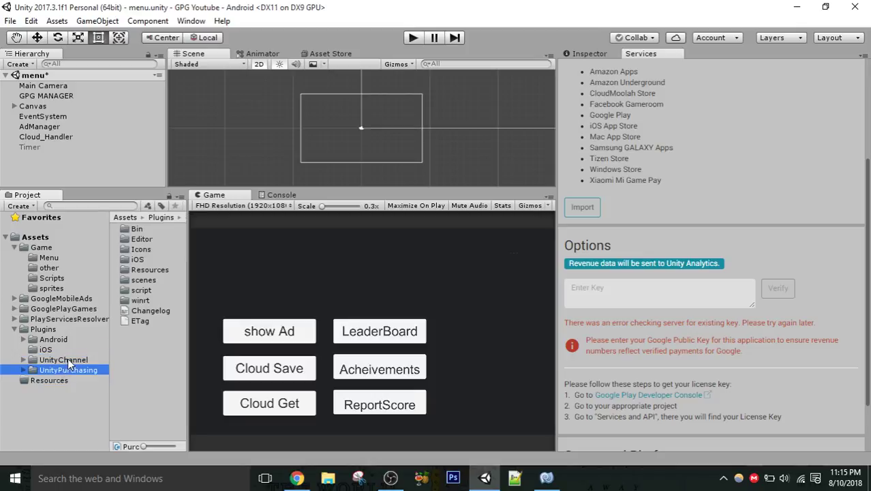
left_click(68, 358)
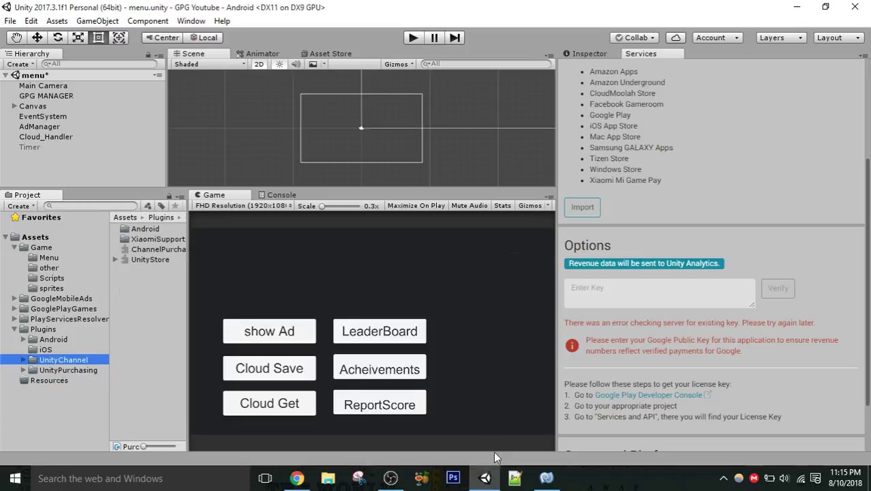
Open the 'Integrating Unity IAP In Your Game' tutorial in Chrome and expand its C# code block.
mouse_move(297, 478)
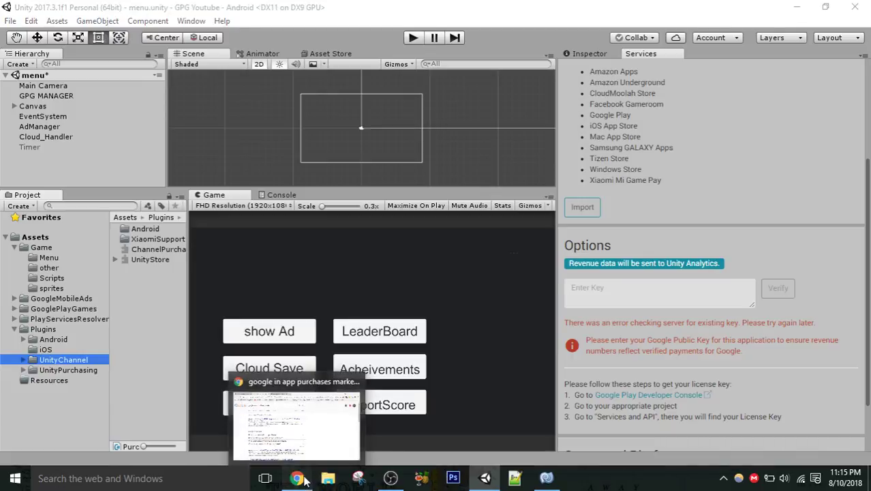
left_click(334, 420)
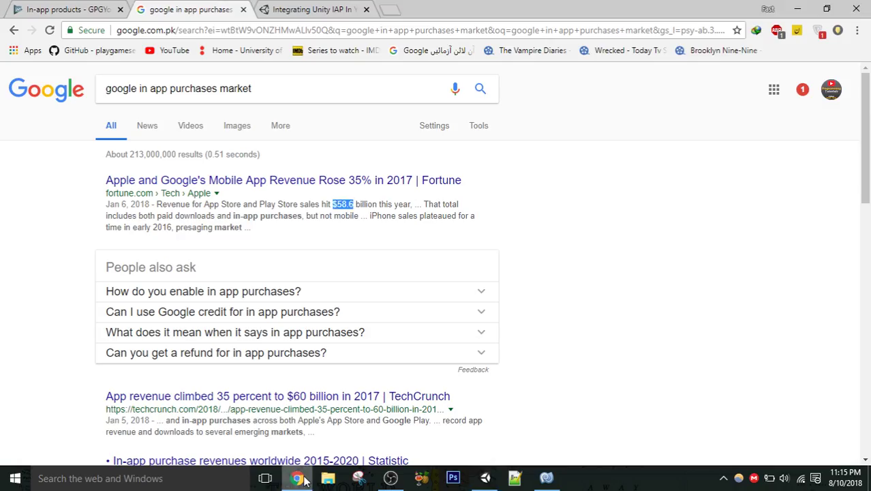
left_click(318, 14)
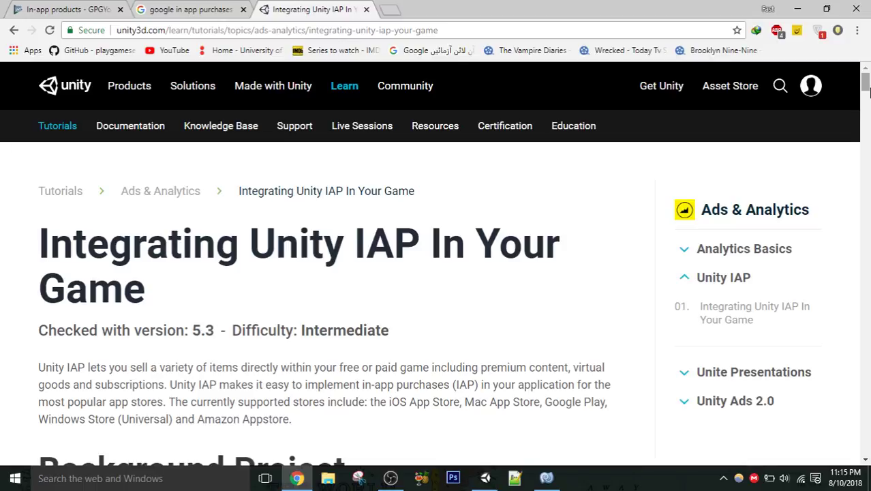
left_click_drag(866, 90, 866, 281)
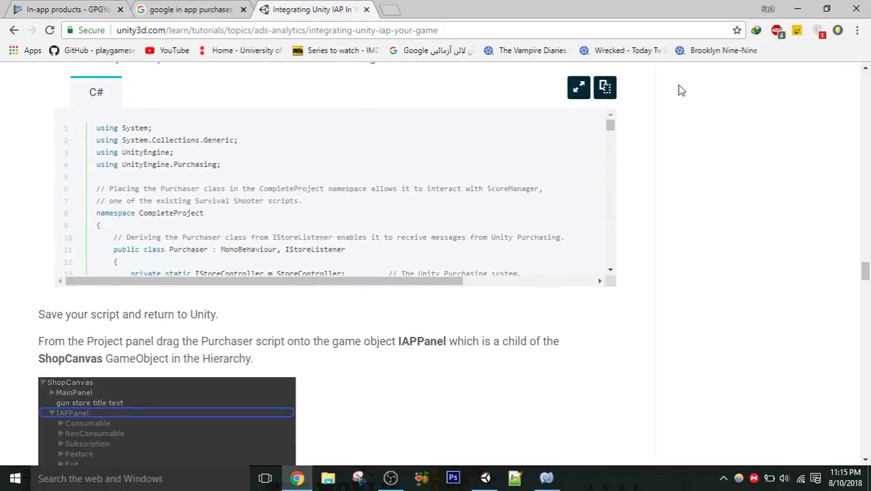
left_click(579, 87)
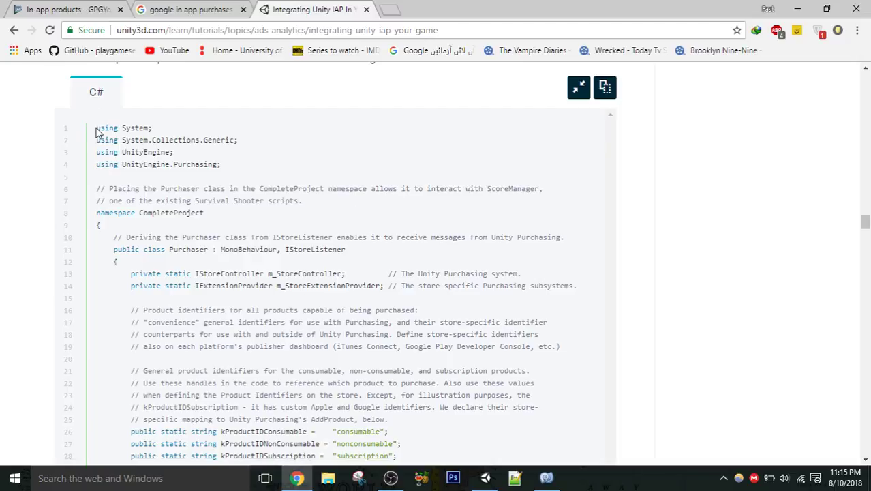
Select the entire Purchaser script code and copy it.
mouse_move(97, 128)
left_mouse_down()
mouse_move(148, 479)
mouse_move(210, 57)
mouse_move(169, 469)
left_mouse_up()
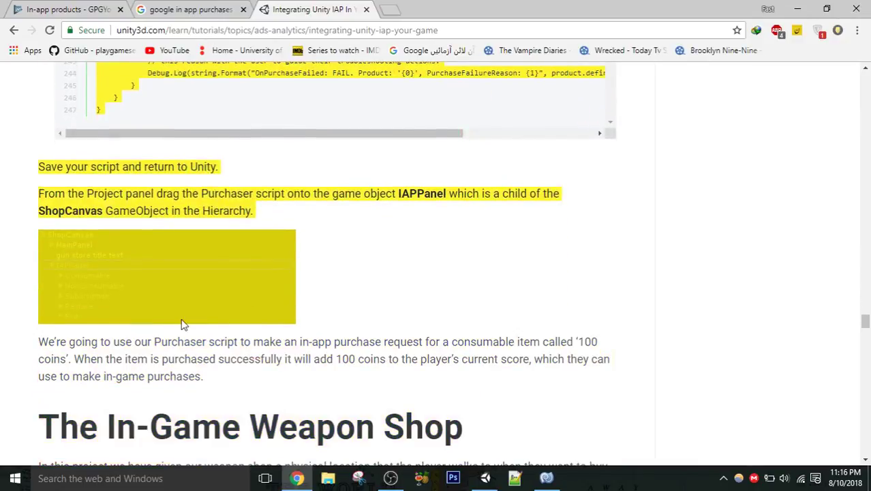
mouse_move(169, 468)
left_mouse_down()
mouse_move(161, 147)
mouse_move(116, 97)
mouse_move(153, 97)
left_mouse_up()
right_click(152, 97)
left_click(154, 114)
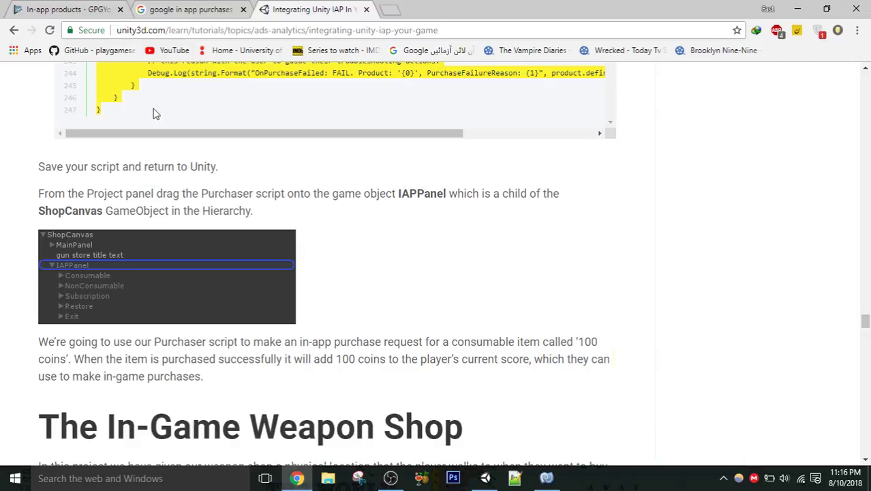
left_click(537, 480)
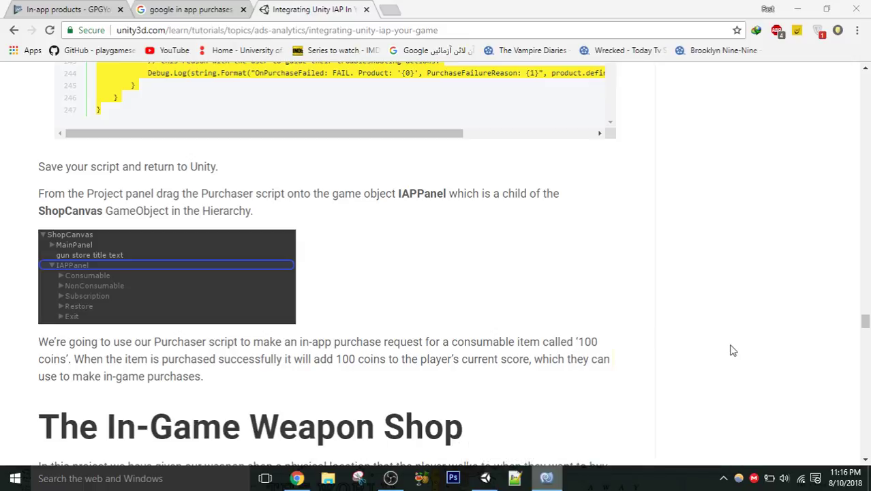
left_click_drag(863, 321, 865, 220)
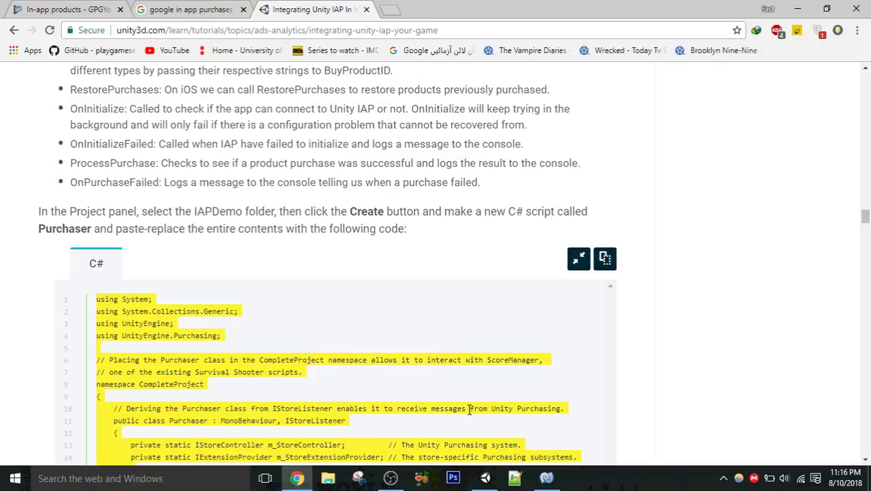
In the Scripts folder, duplicate the Purchases script and rename the copy Purchaser.
left_click(546, 478)
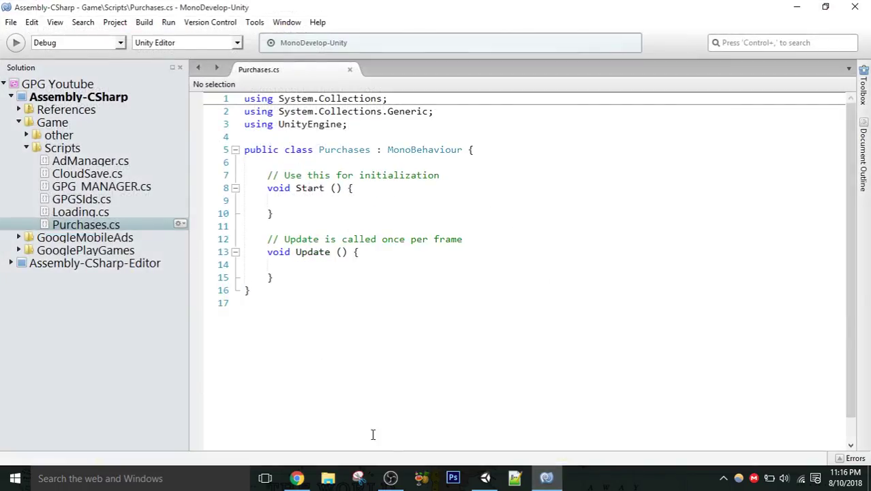
left_click(485, 478)
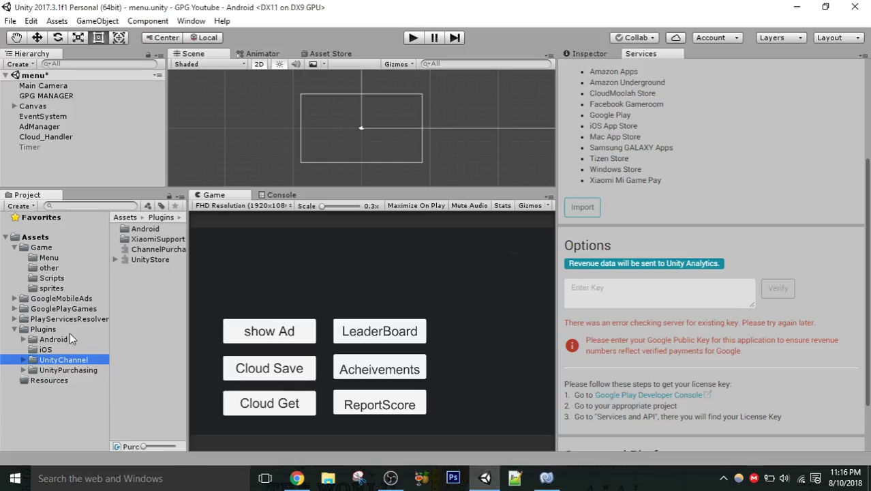
left_click_drag(40, 248, 123, 254)
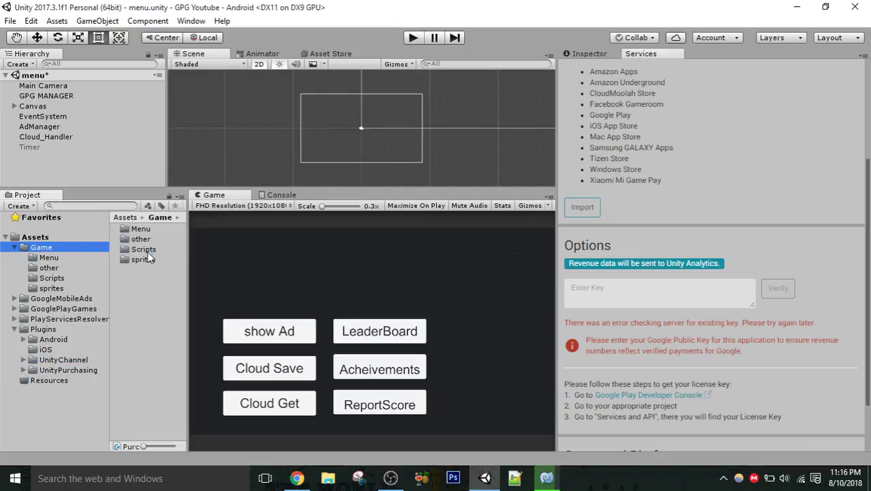
double_click(147, 251)
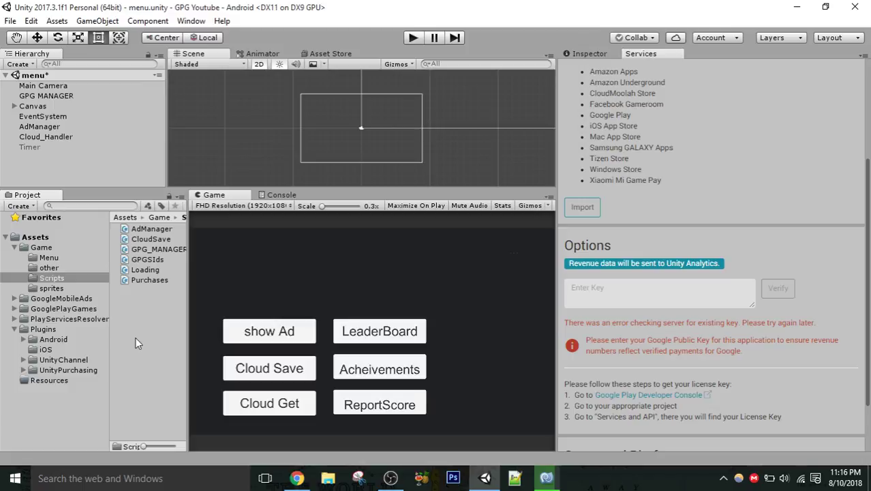
key("ctrl+d")
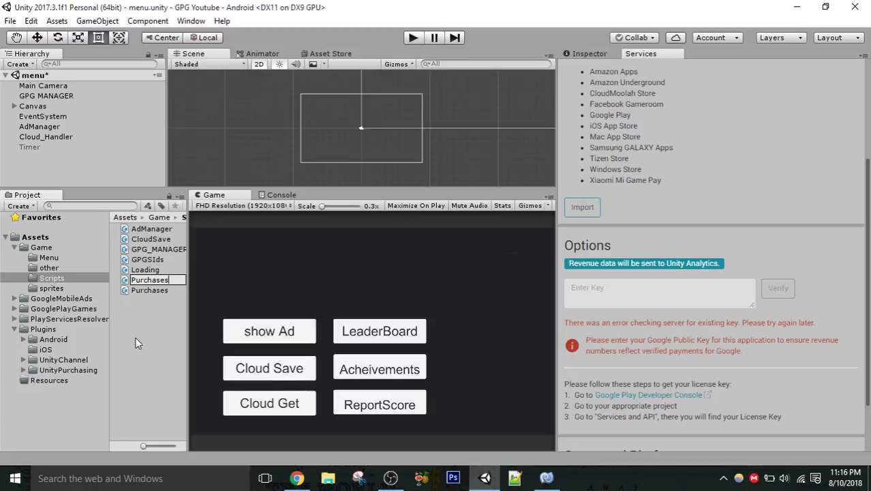
key("BackSpace")
type("r")
key("Return")
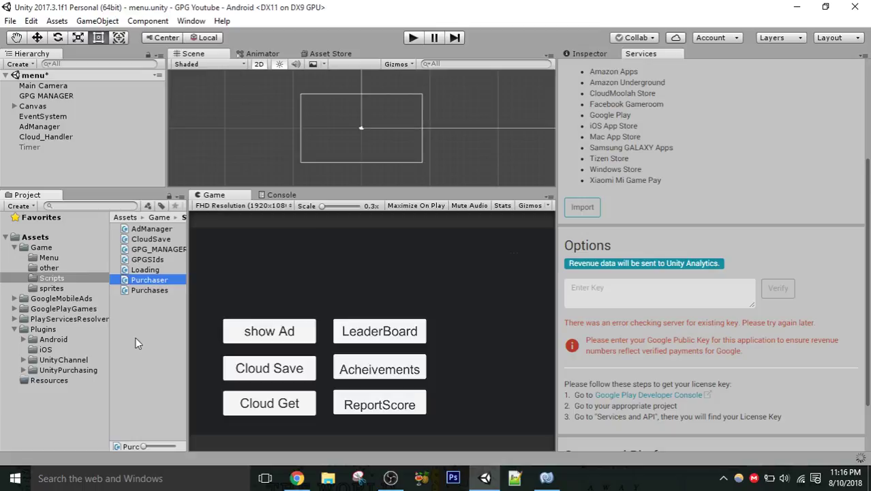
Delete the leftover Purchases script and open Purchaser.cs in MonoDevelop.
left_click(155, 292)
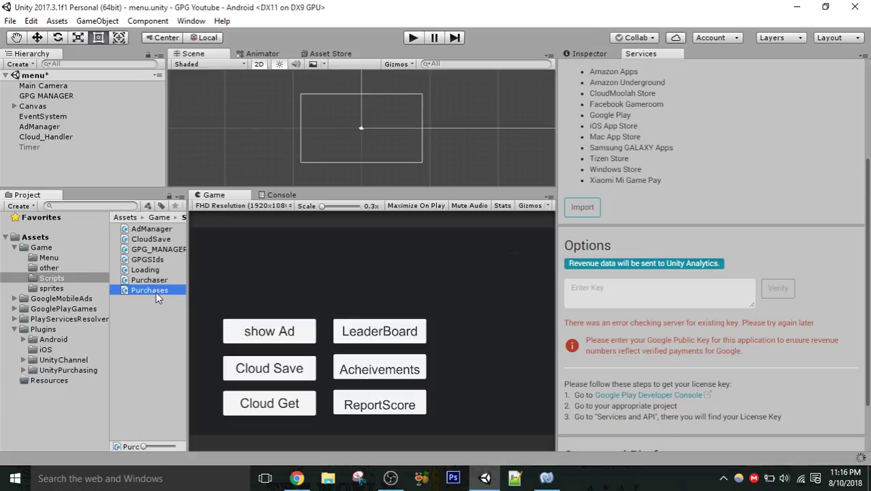
key("Delete")
key("Return")
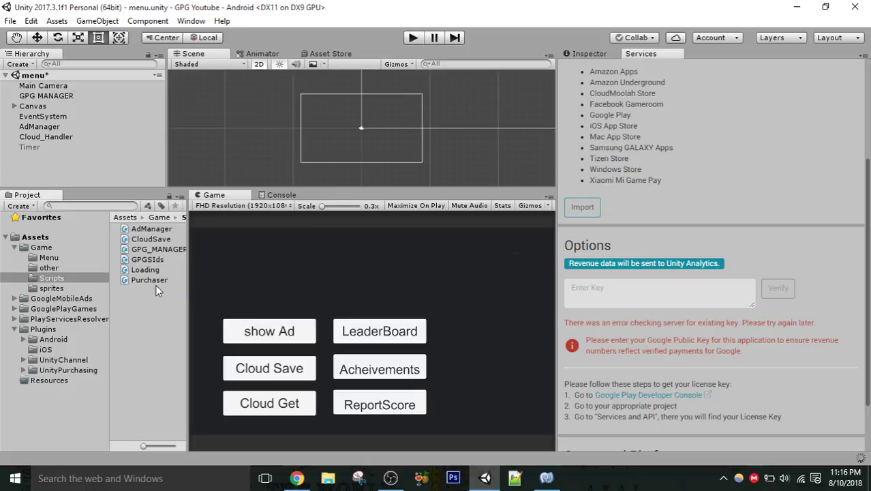
left_click(158, 279)
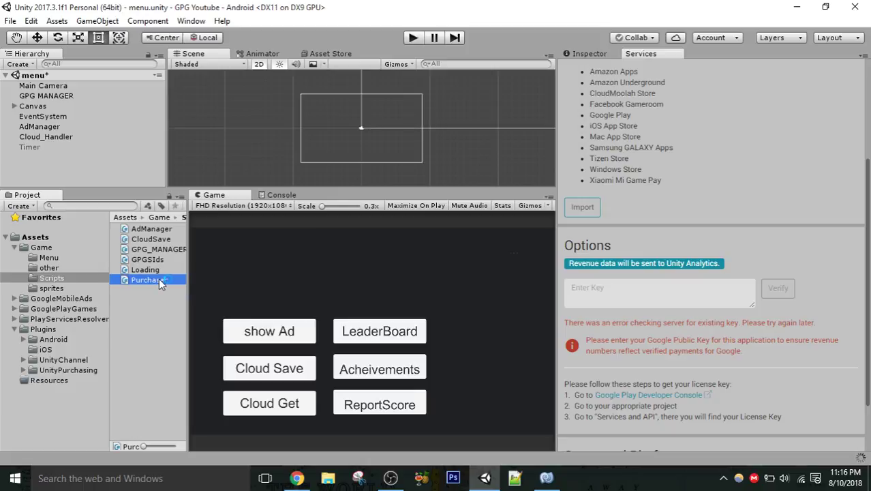
left_click(281, 320)
left_click(546, 477)
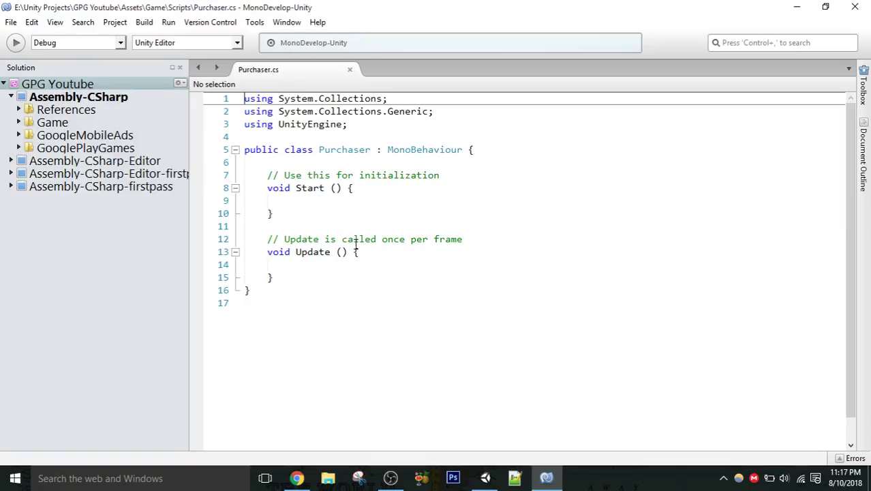
Replace all of Purchaser.cs with the pasted Unity Purchasing sample code and save it.
key("ctrl+a")
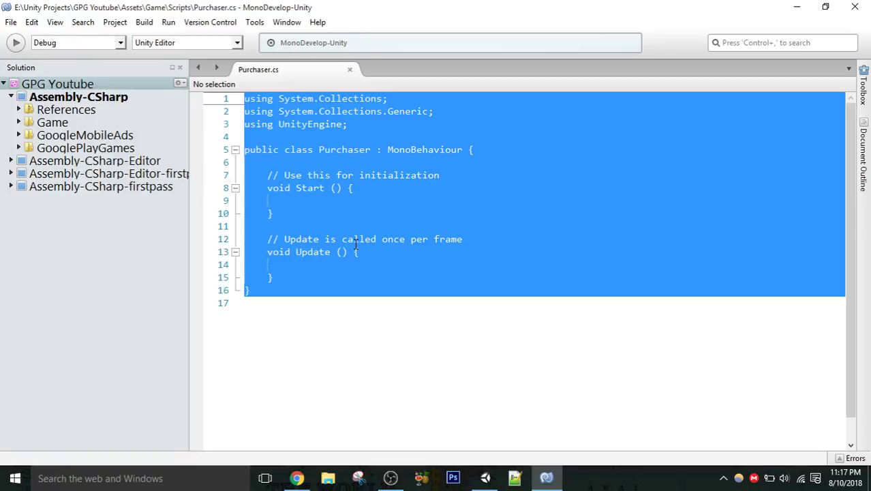
key("ctrl+v")
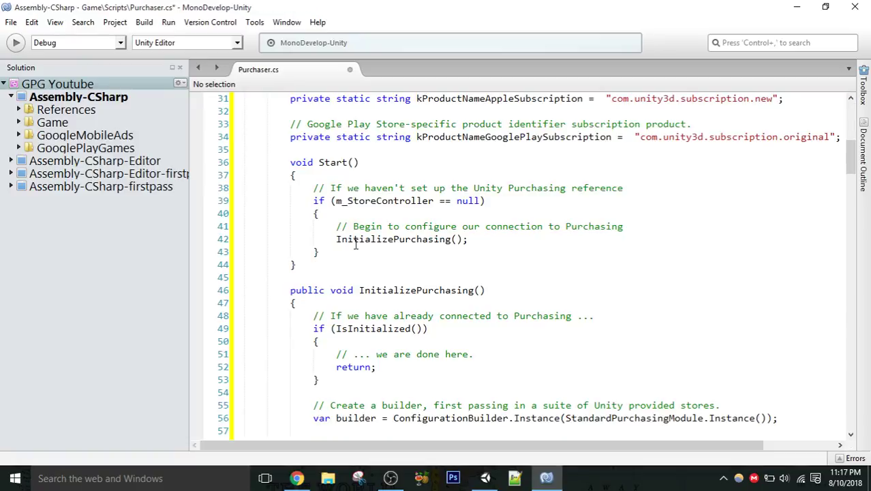
key("ctrl+s")
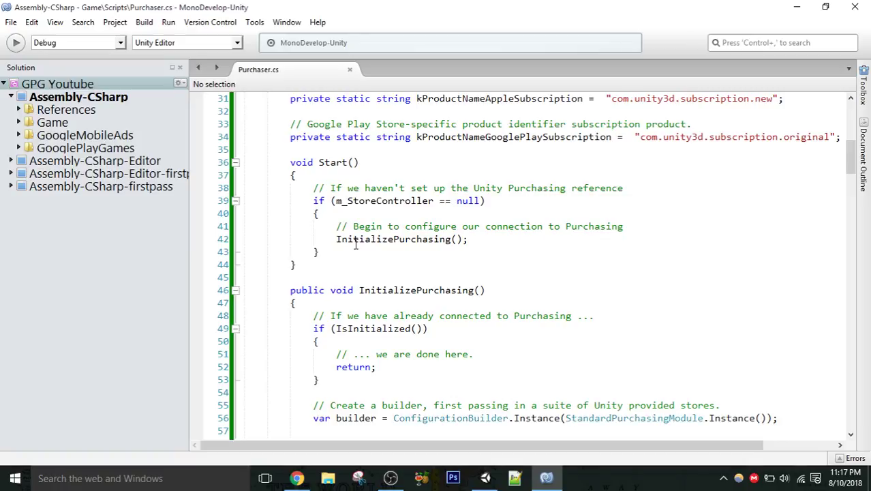
left_click_drag(850, 156, 851, 109)
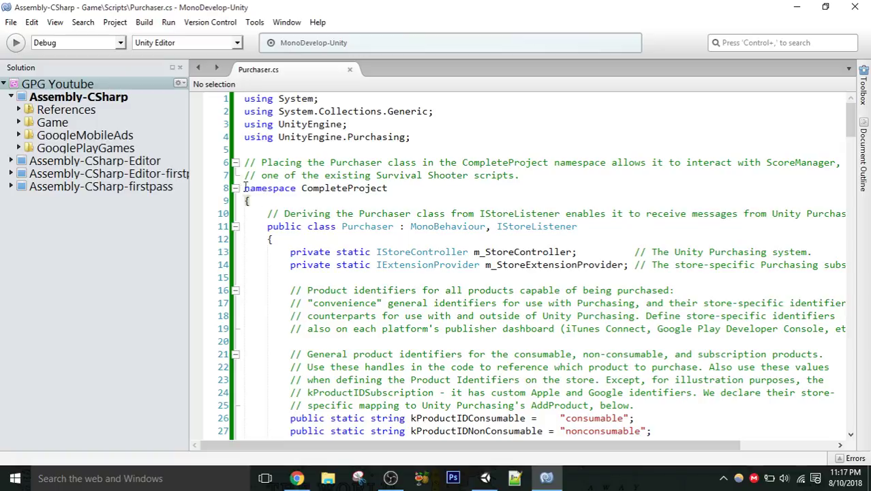
Delete the CompleteProject namespace line, its opening brace and the final closing brace, then save.
left_click_drag(245, 187, 251, 206)
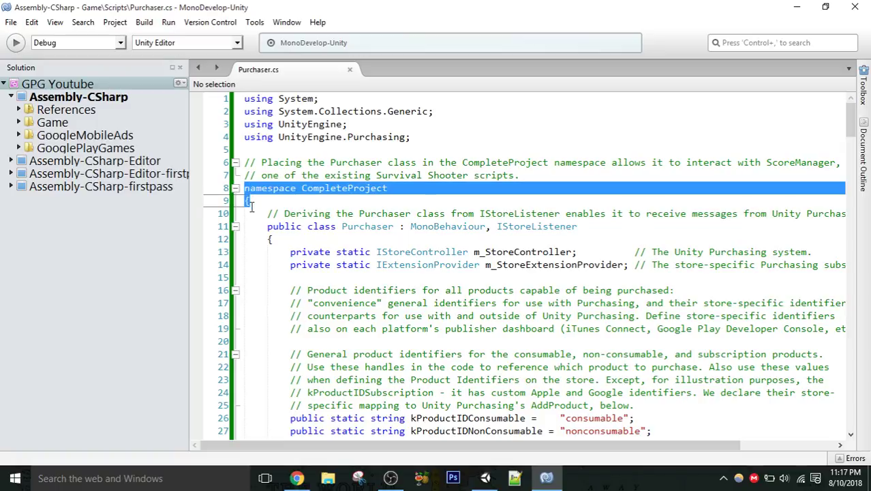
key("Delete")
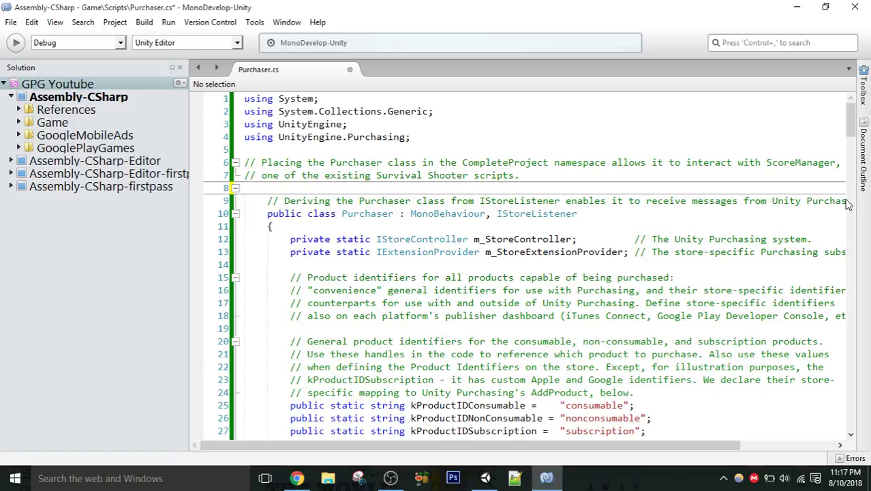
scroll(849, 159, "down", 3)
left_click_drag(848, 158, 850, 426)
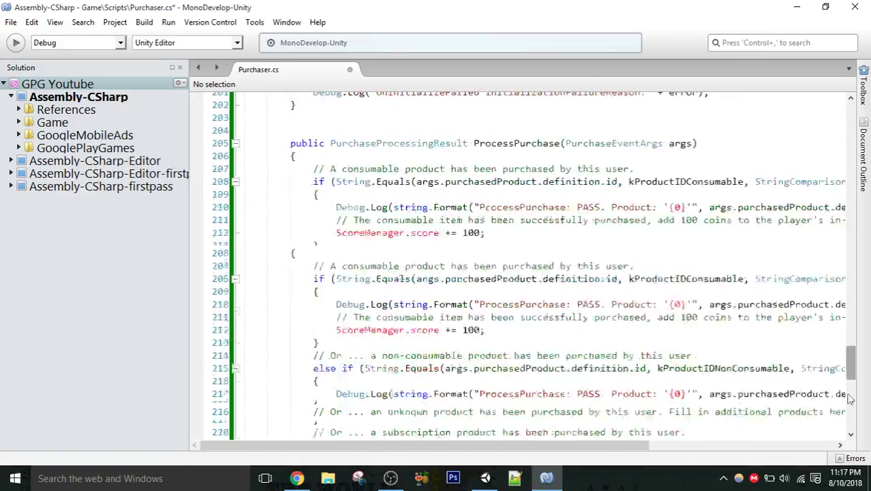
left_click(297, 273)
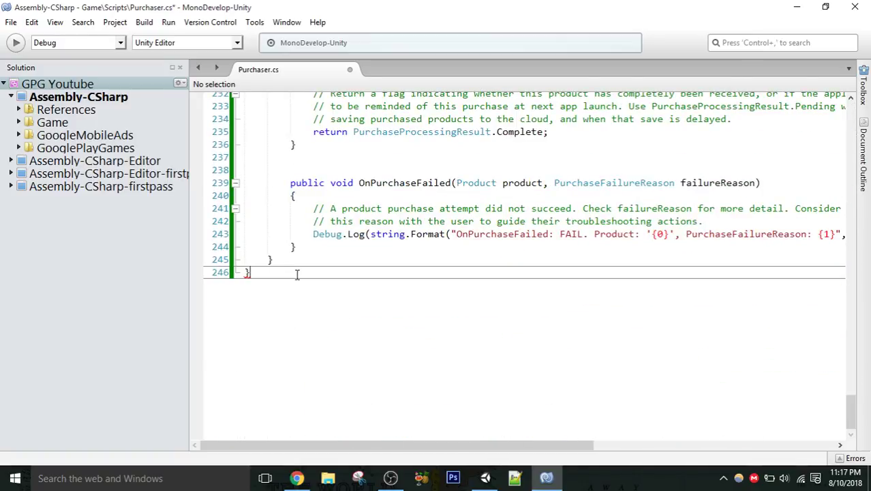
key("BackSpace")
key("ctrl+s")
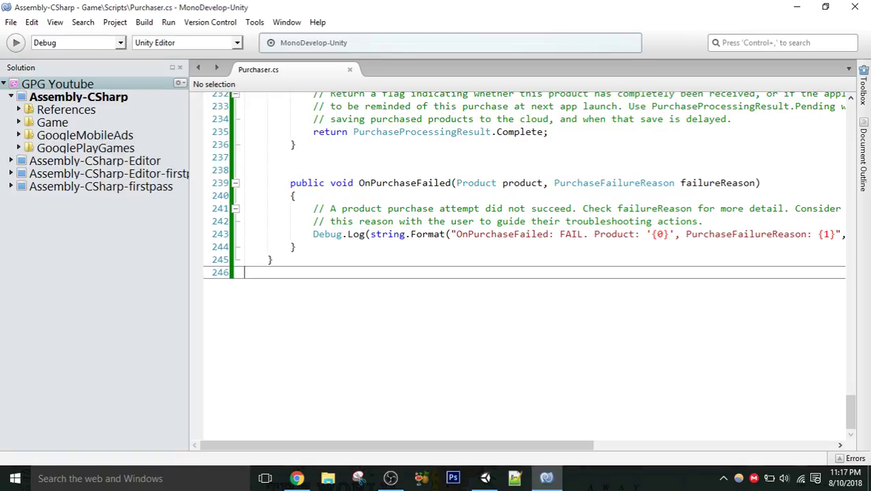
Inspect the Purchaser class name and the product identifier declarations near the top of the script.
left_click_drag(852, 412, 850, 111)
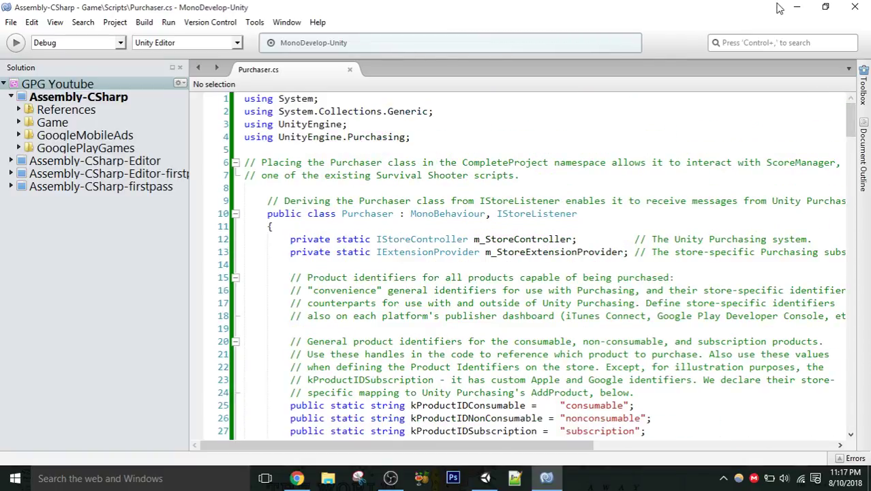
left_click(369, 215)
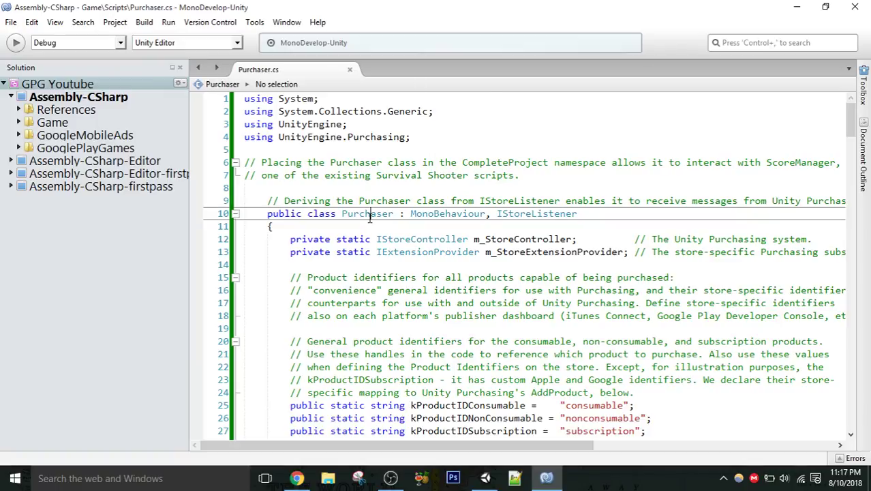
double_click(369, 214)
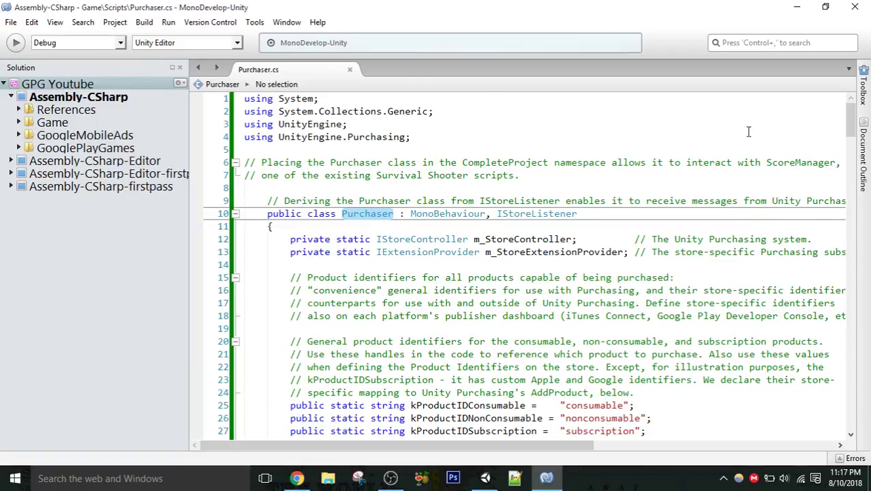
left_click_drag(854, 125, 854, 145)
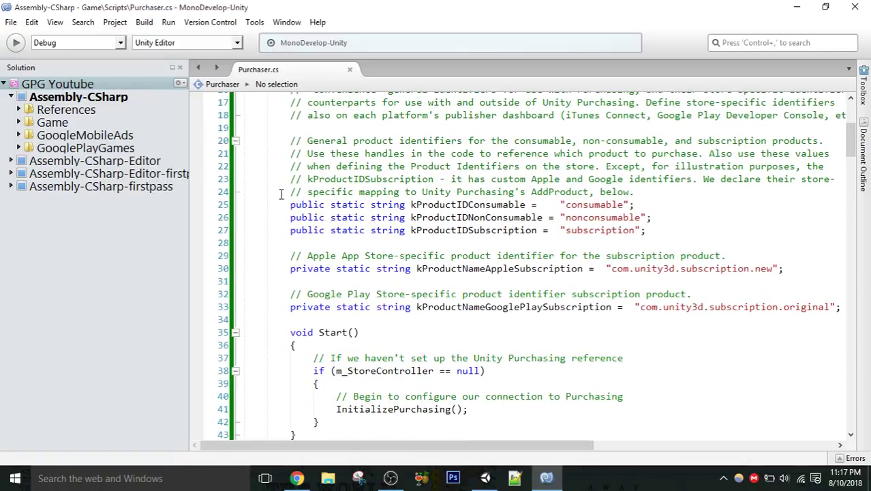
left_click_drag(283, 193, 344, 217)
left_click(356, 239)
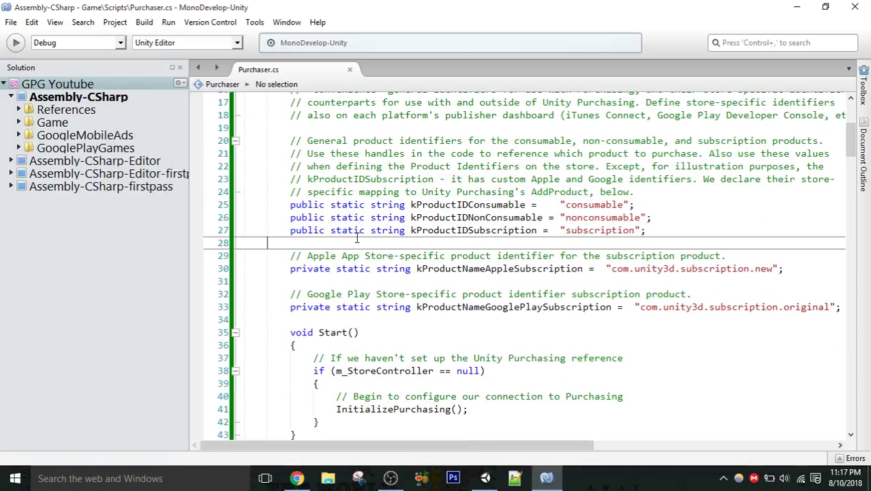
left_click(389, 206)
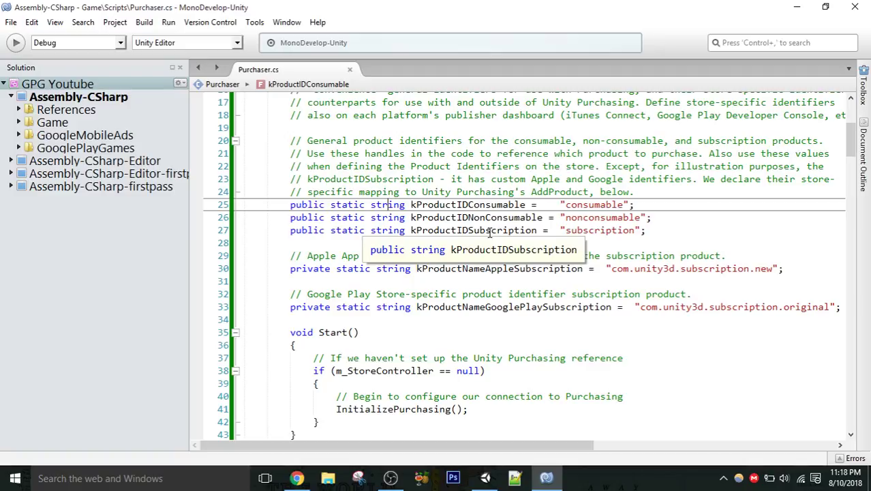
Review the consumable, nonconsumable and subscription ID strings, then insert a blank line after them.
left_click(578, 207)
double_click(579, 206)
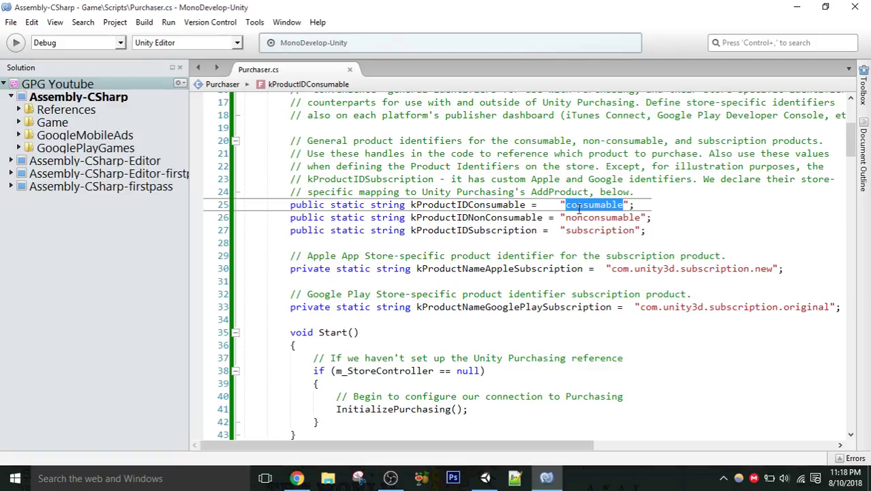
double_click(584, 218)
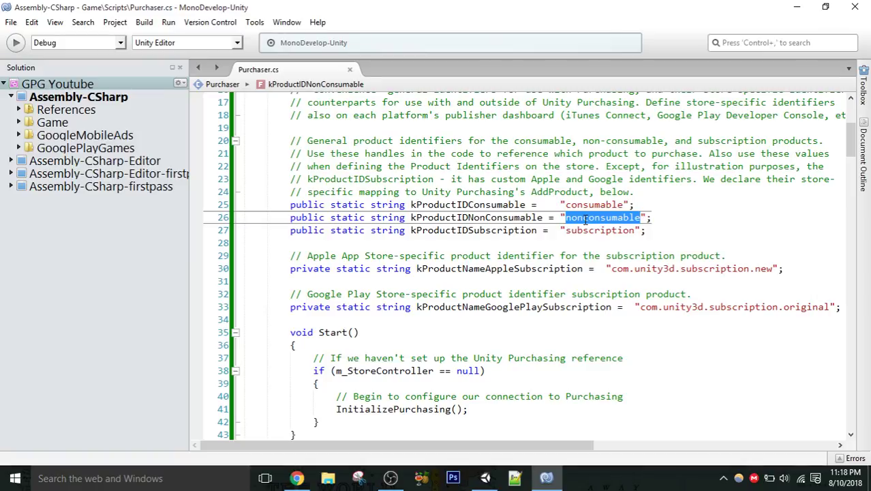
double_click(585, 230)
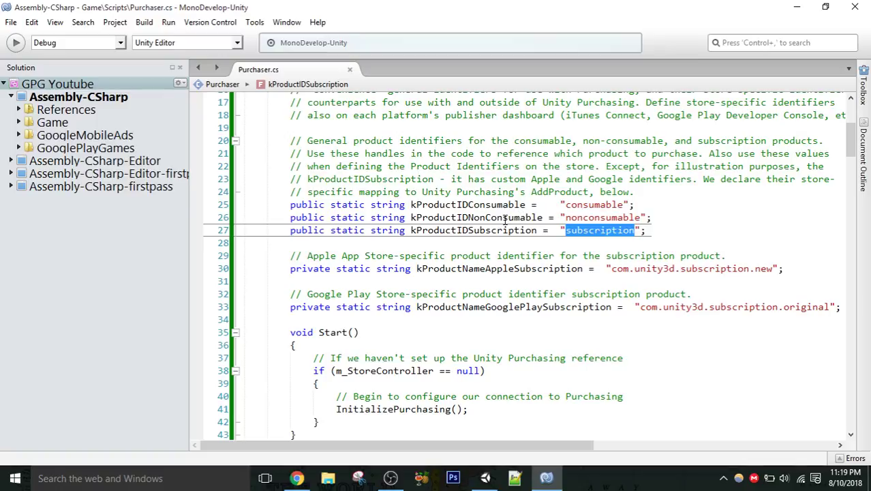
left_click(438, 238)
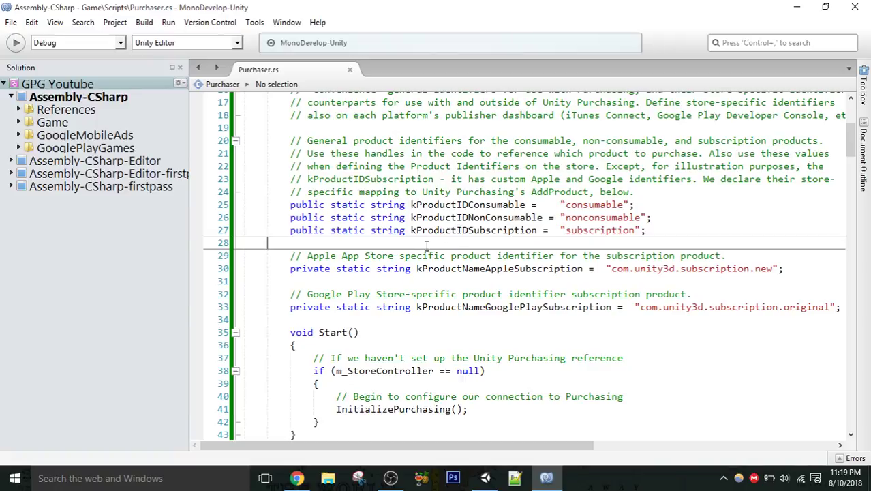
key("Return")
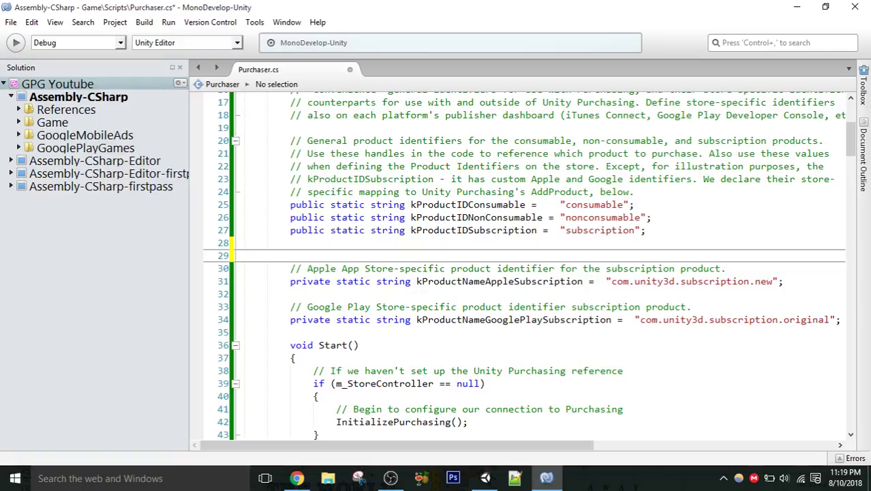
Check the GPGYoutube In-app products page in Play Console, then return to Unity Editor.
left_click(297, 479)
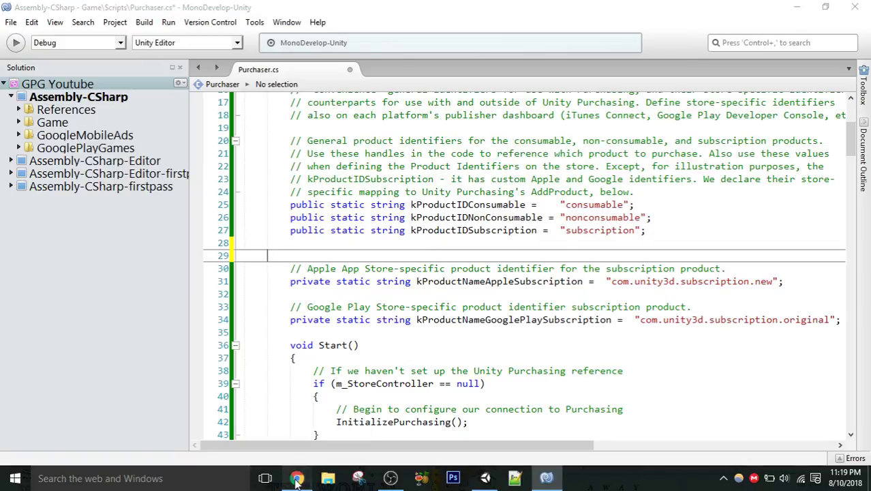
left_click(59, 7)
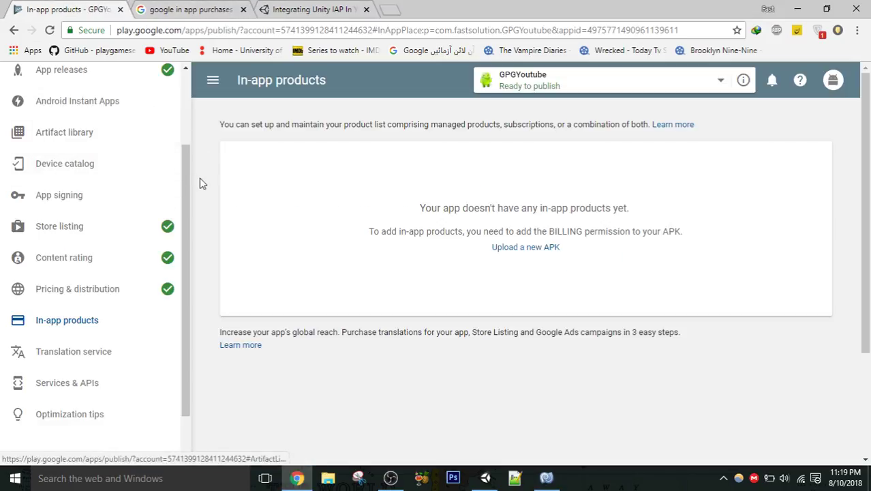
mouse_move(182, 190)
left_mouse_down()
mouse_move(188, 128)
mouse_move(185, 172)
left_mouse_up()
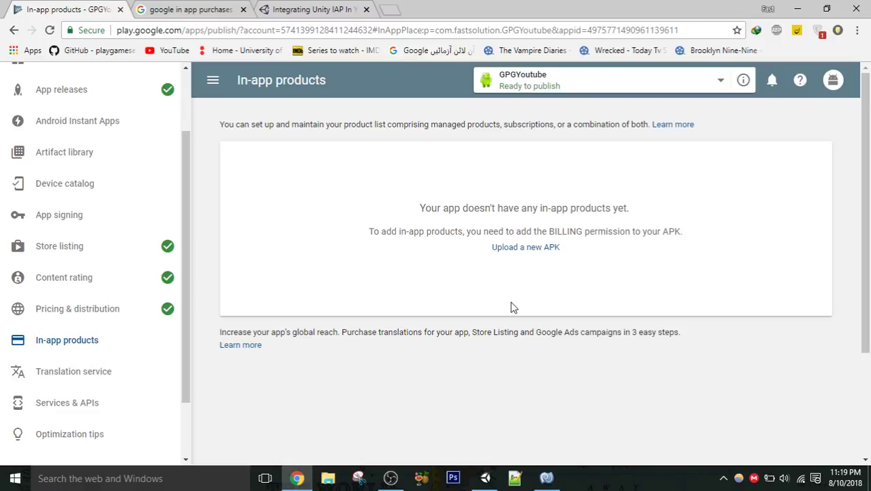
left_click(485, 478)
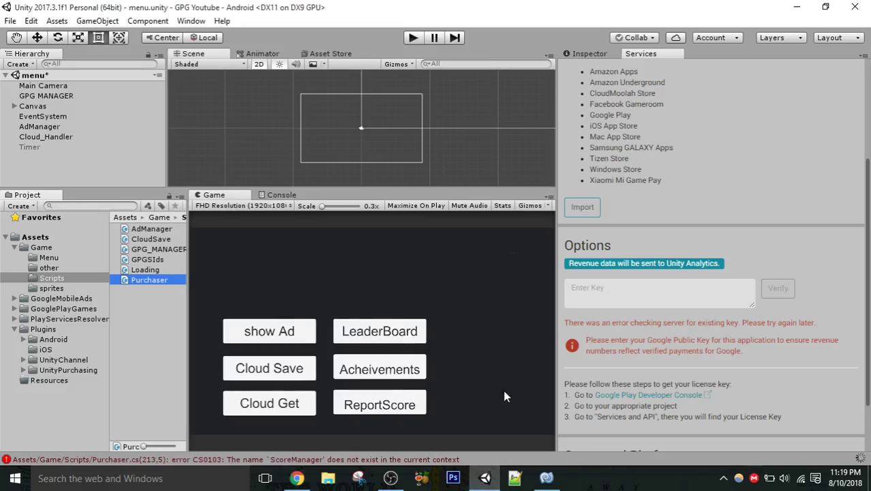
Comment out 'ScoreManager.score += 100;' on line 213 with //, save Purchaser.cs, and go back to Unity.
left_click(547, 477)
left_click_drag(850, 141, 854, 382)
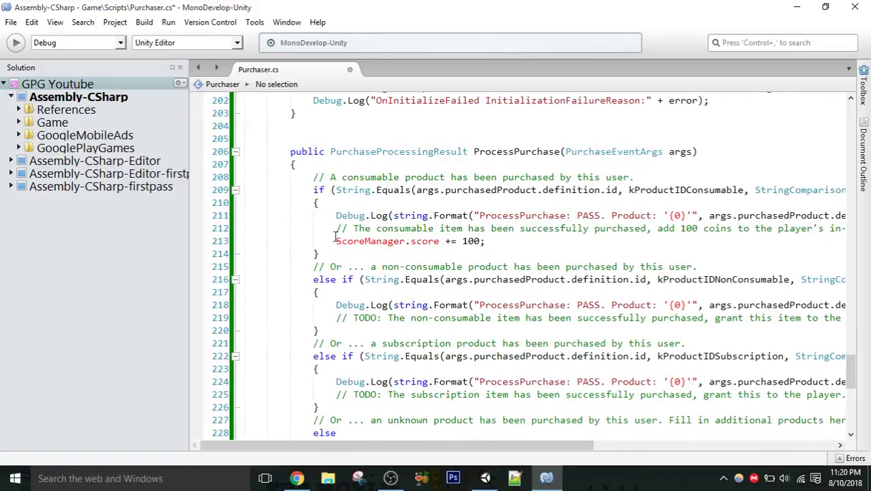
left_click(331, 241)
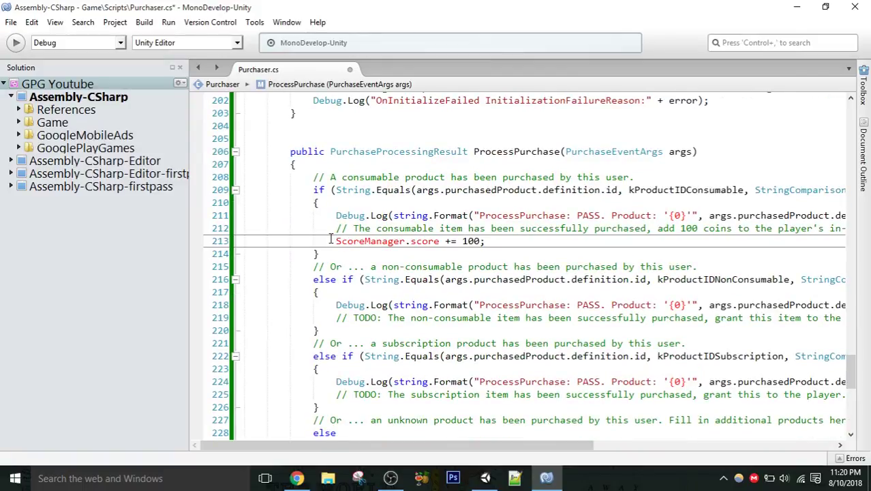
type("//")
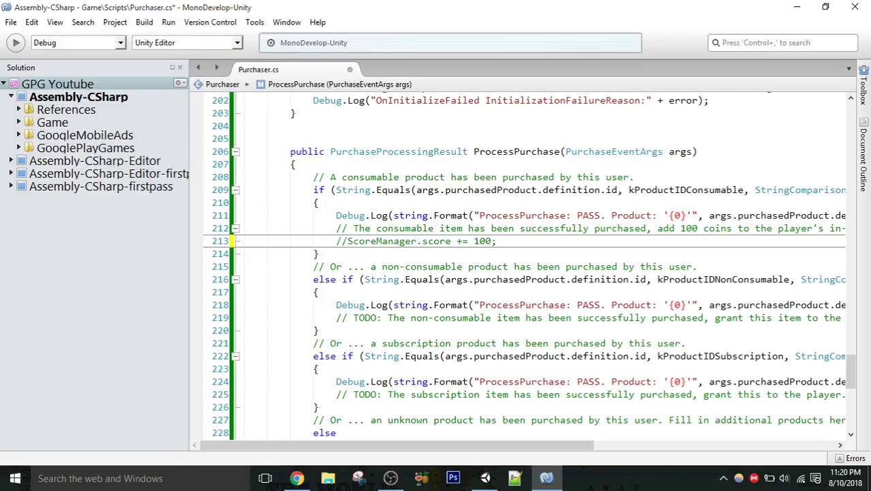
key("ctrl+s")
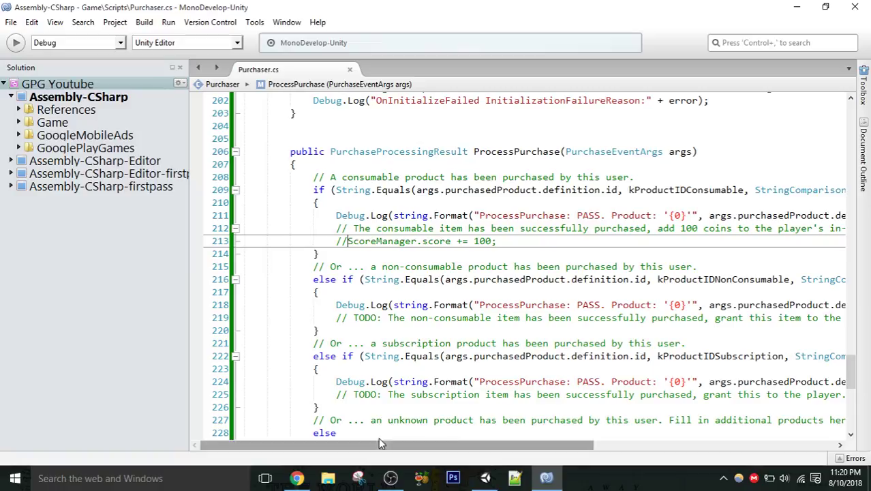
left_click(485, 478)
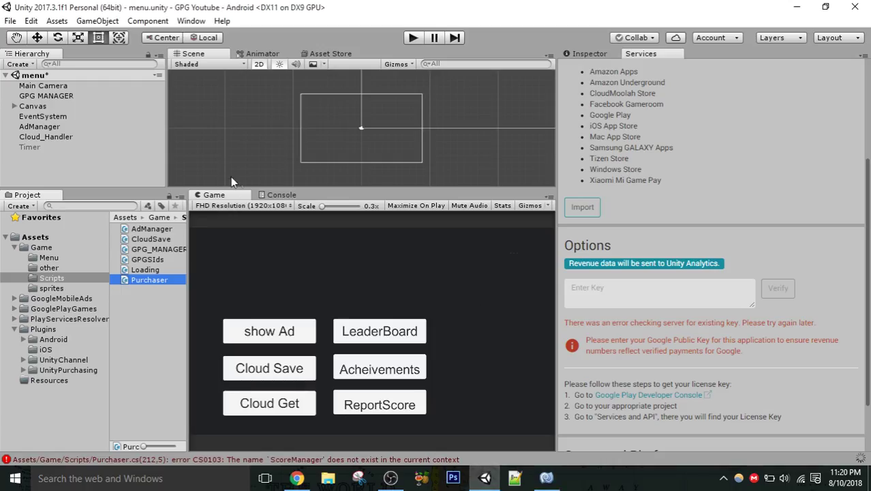
Clear the Console repeatedly until the CS0103 ScoreManager error no longer appears.
left_click(276, 194)
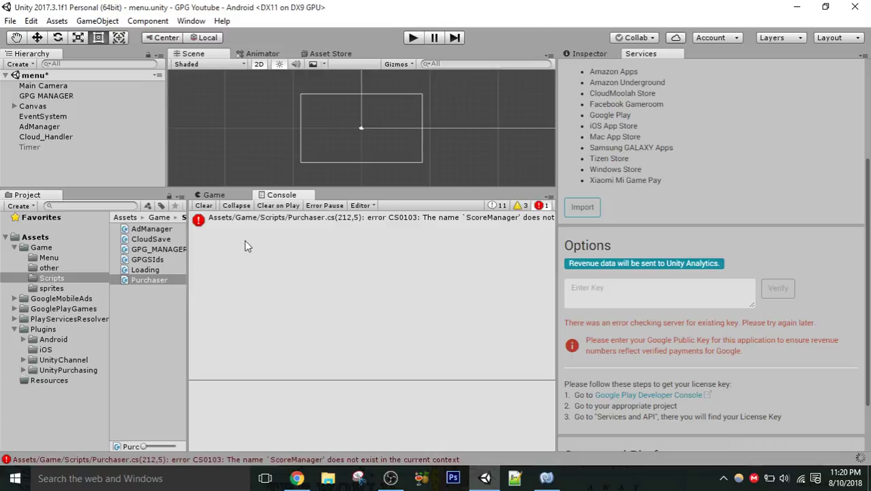
left_click(204, 206)
left_click(204, 206)
left_click(202, 205)
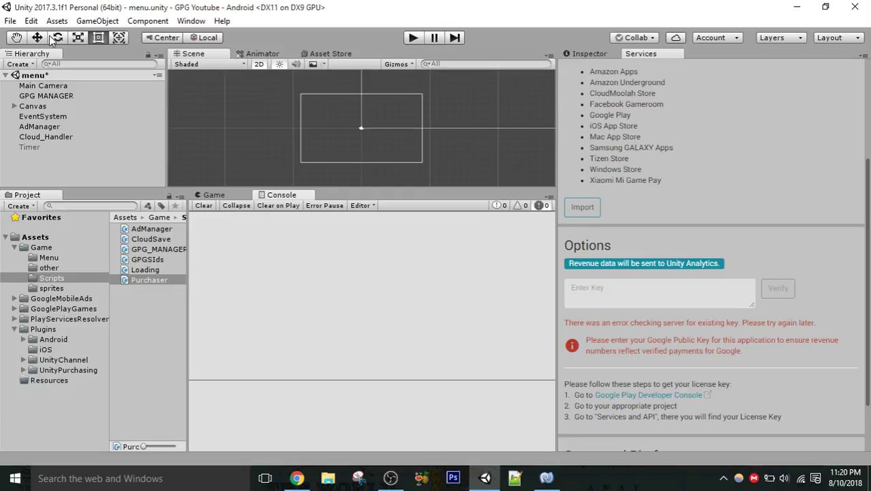
left_click(8, 22)
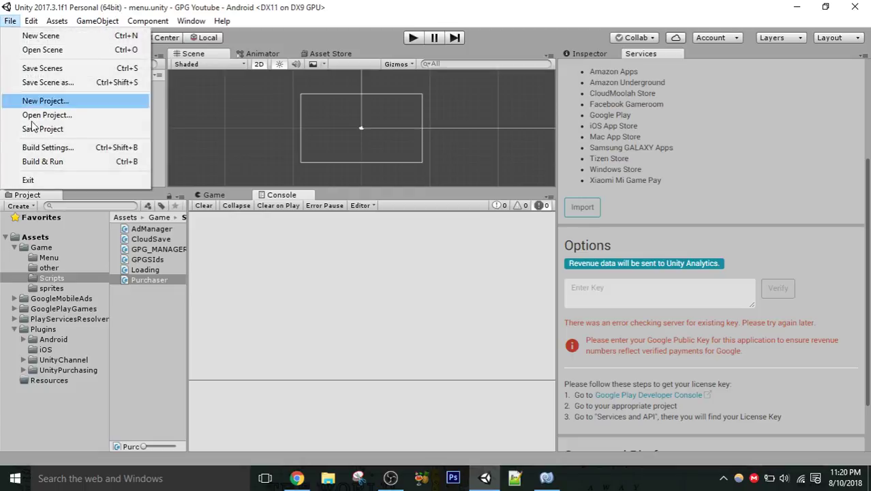
From Build Settings, check Android Player Settings and build the APK as MySignedApk 2.0.apk on the Desktop.
left_click(58, 147)
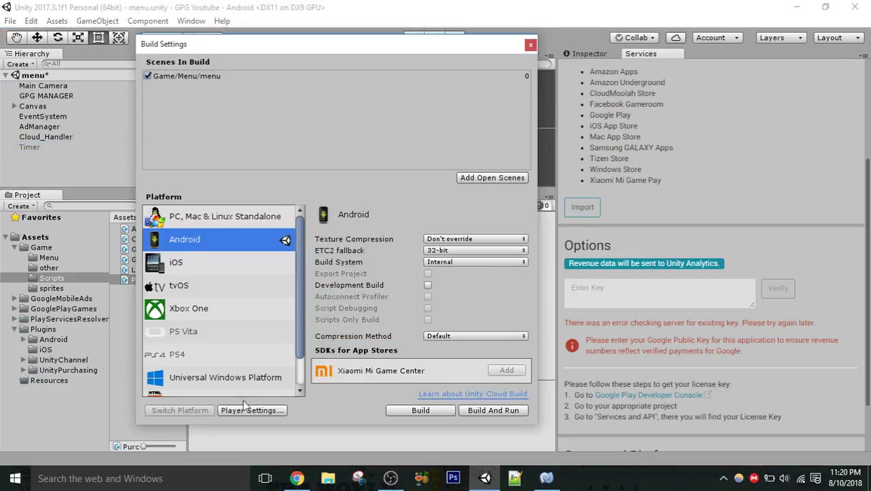
left_click(276, 411)
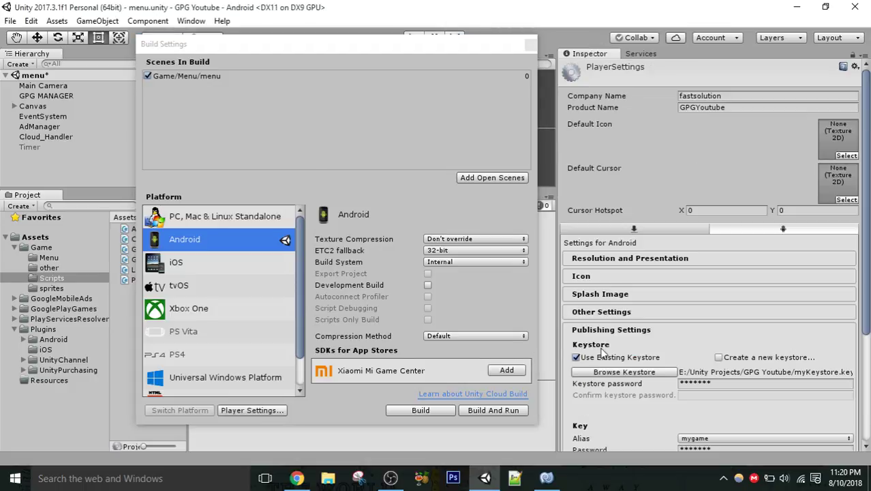
left_click(407, 411)
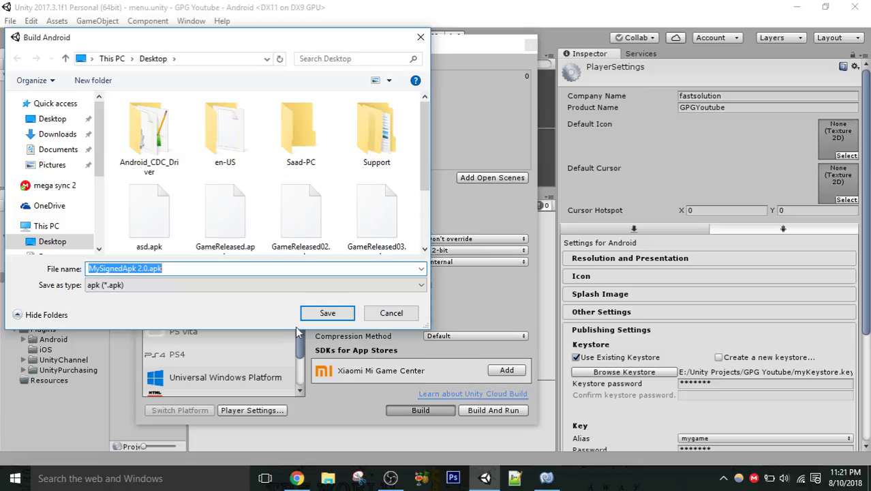
left_click(330, 312)
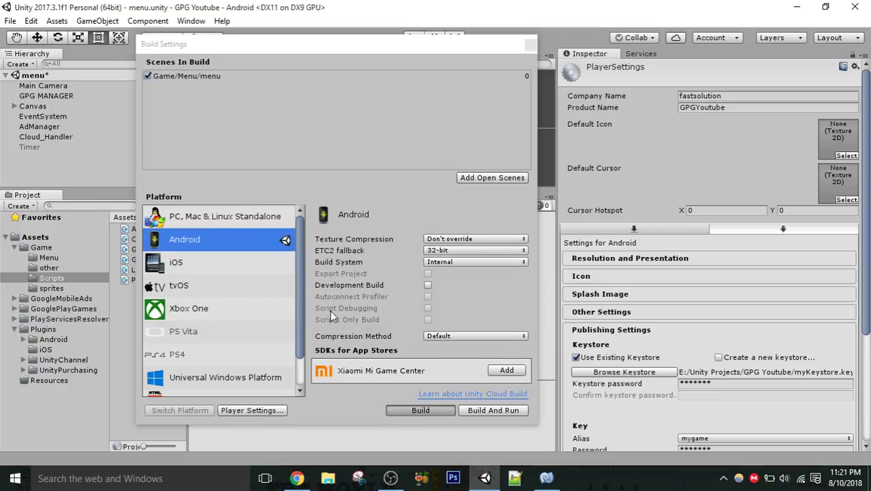